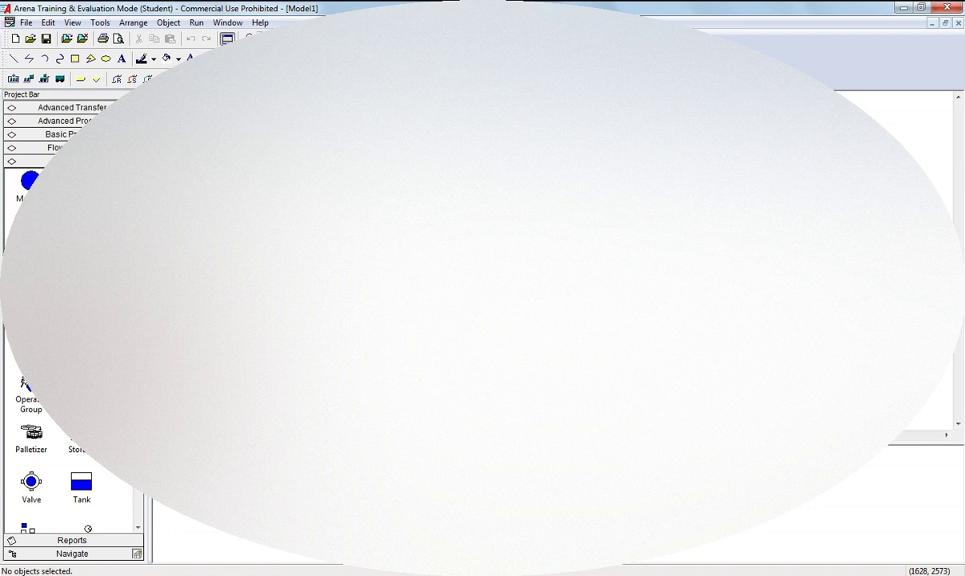
# Step: Place a Create, a Process and a Dispose module from the Basic Process panel to form the first flow
pyautogui.click(66, 134)
pyautogui.click(40, 157)
pyautogui.moveTo(40, 153); pyautogui.dragTo(224, 194)
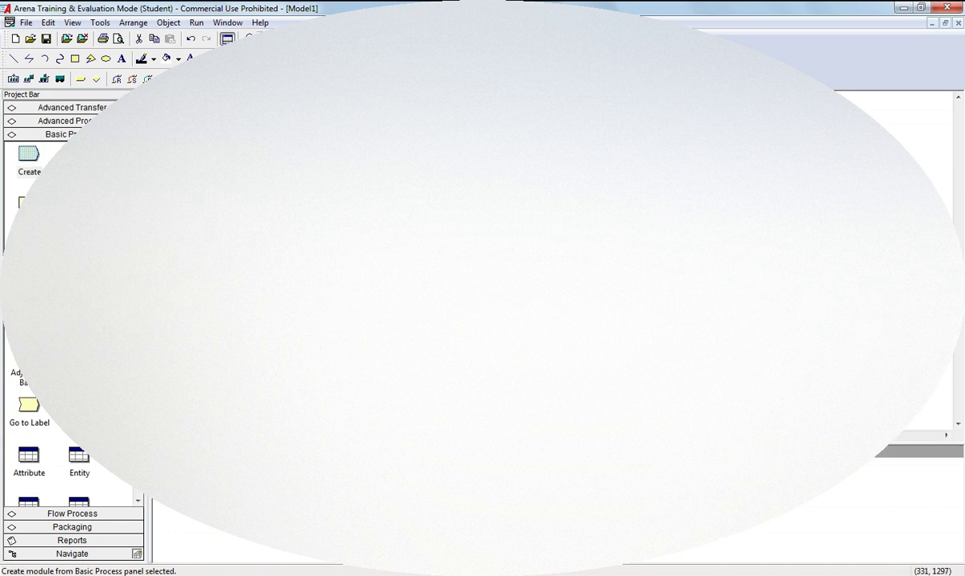
pyautogui.click(28, 204)
pyautogui.moveTo(29, 204); pyautogui.dragTo(320, 195)
pyautogui.click(79, 155)
pyautogui.moveTo(79, 155); pyautogui.dragTo(480, 200)
pyautogui.scroll(3, 453, 265)
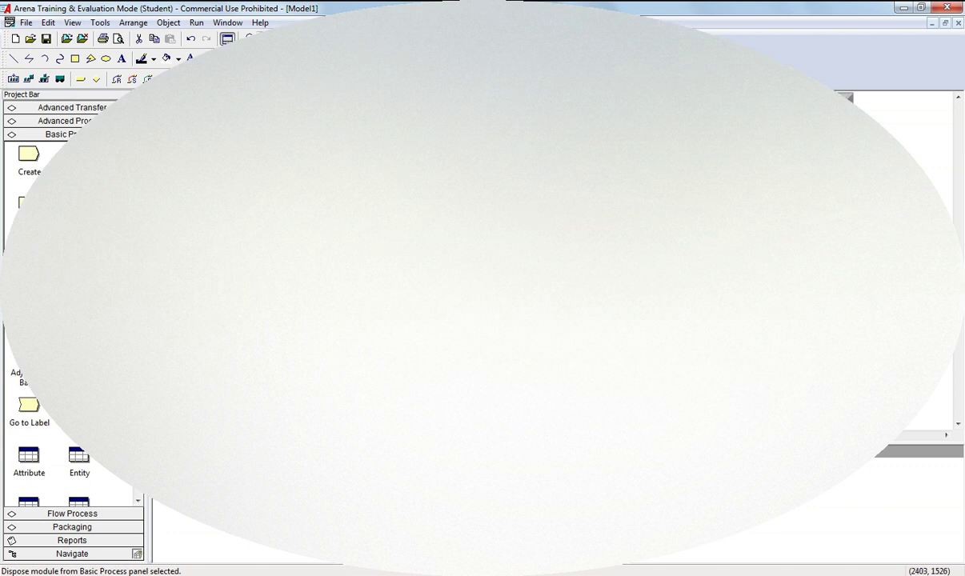
# Step: Add a second flow made of a Create, a Process and a Dispose module
pyautogui.click(30, 152)
pyautogui.moveTo(30, 154); pyautogui.dragTo(272, 200)
pyautogui.click(29, 203)
pyautogui.moveTo(29, 204); pyautogui.dragTo(270, 264)
pyautogui.click(79, 153)
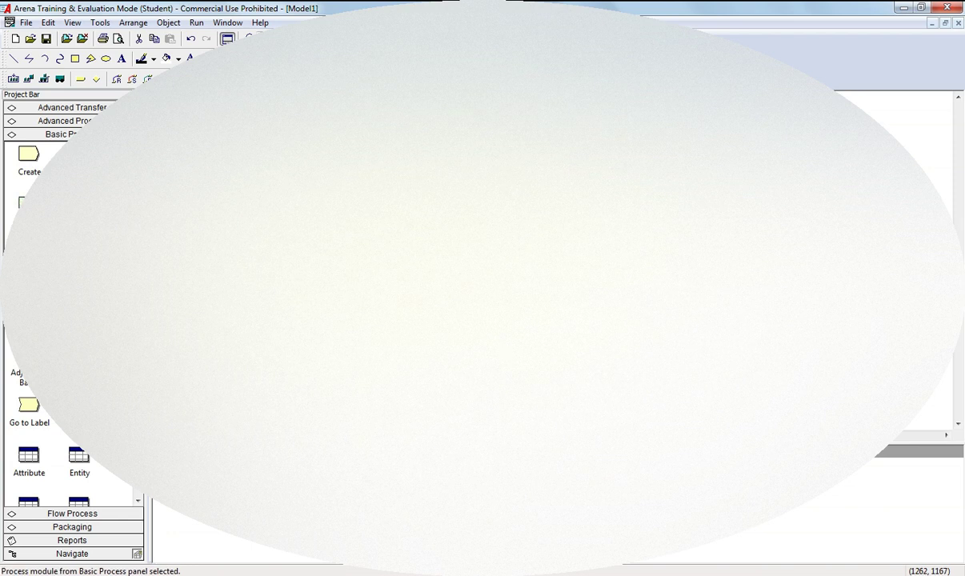
pyautogui.moveTo(79, 154); pyautogui.dragTo(384, 212)
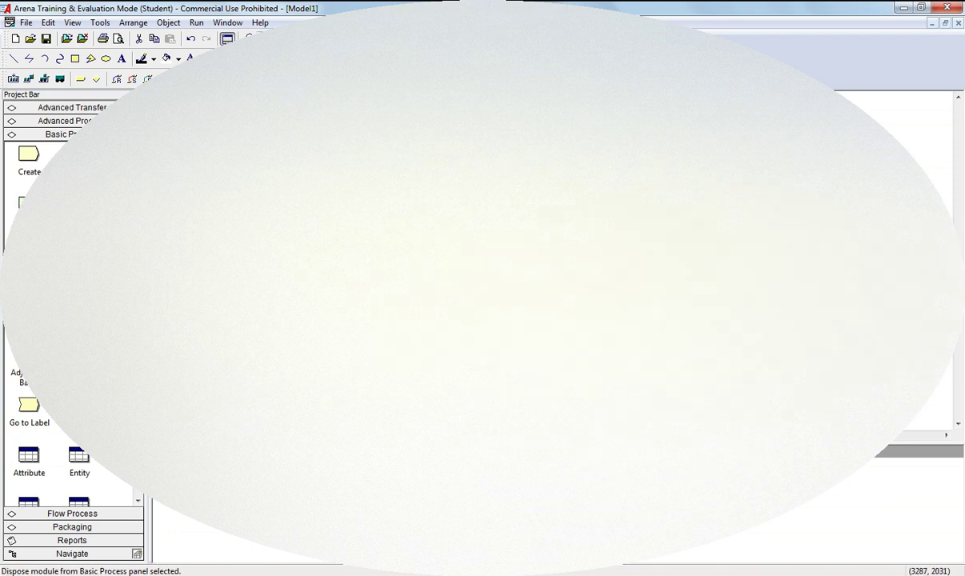
pyautogui.click(324, 269)
# Step: Edit the properties of the first flow's Create and Process modules
pyautogui.doubleClick(210, 198)
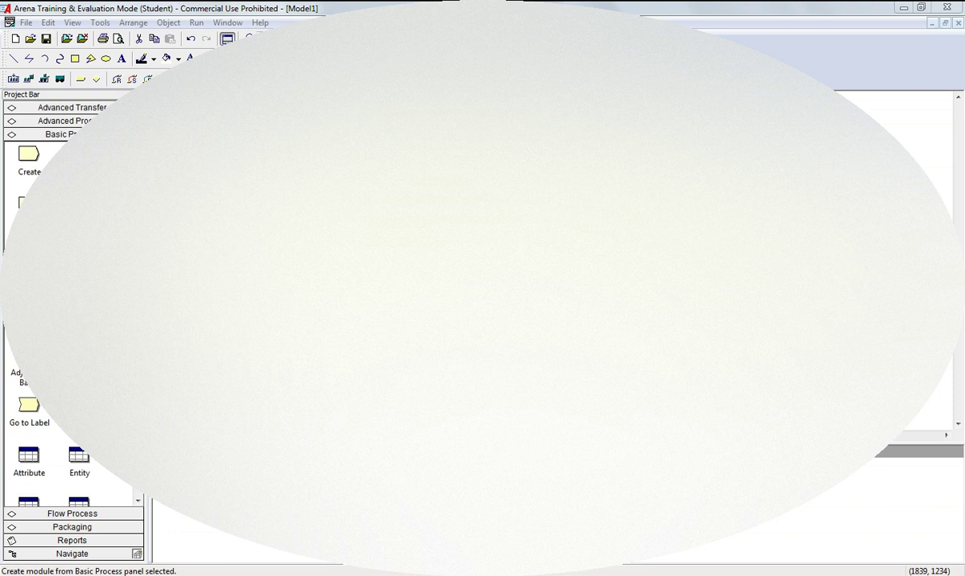
pyautogui.click(493, 342)
pyautogui.doubleClick(403, 329)
pyautogui.doubleClick(536, 263)
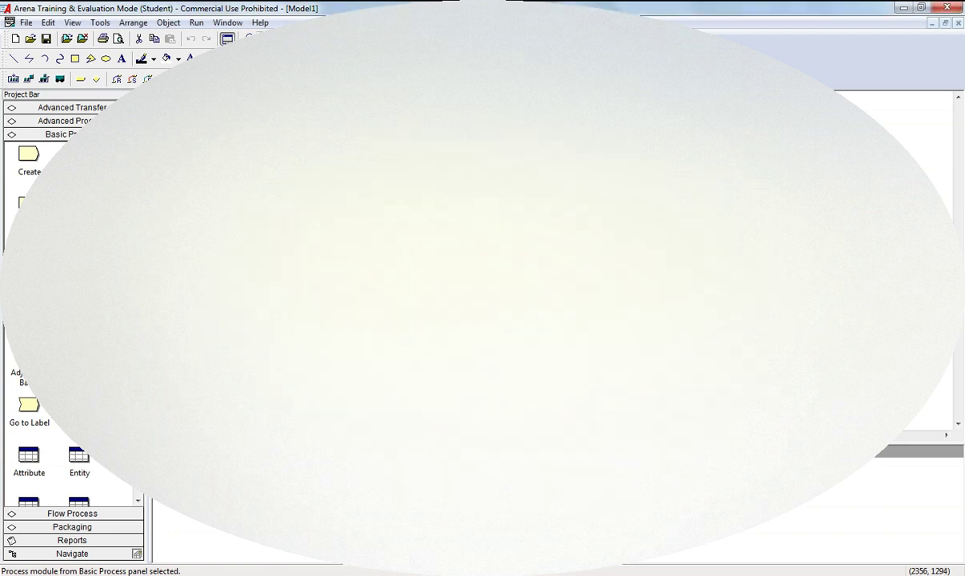
# Step: Edit the Dispose module's properties and continue configuring the Process module
pyautogui.doubleClick(632, 228)
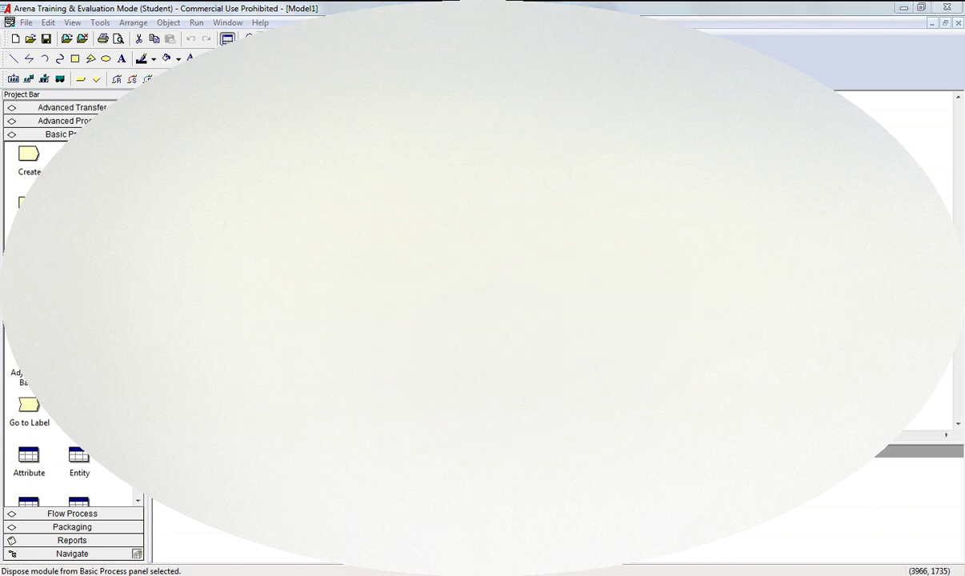
pyautogui.click(480, 324)
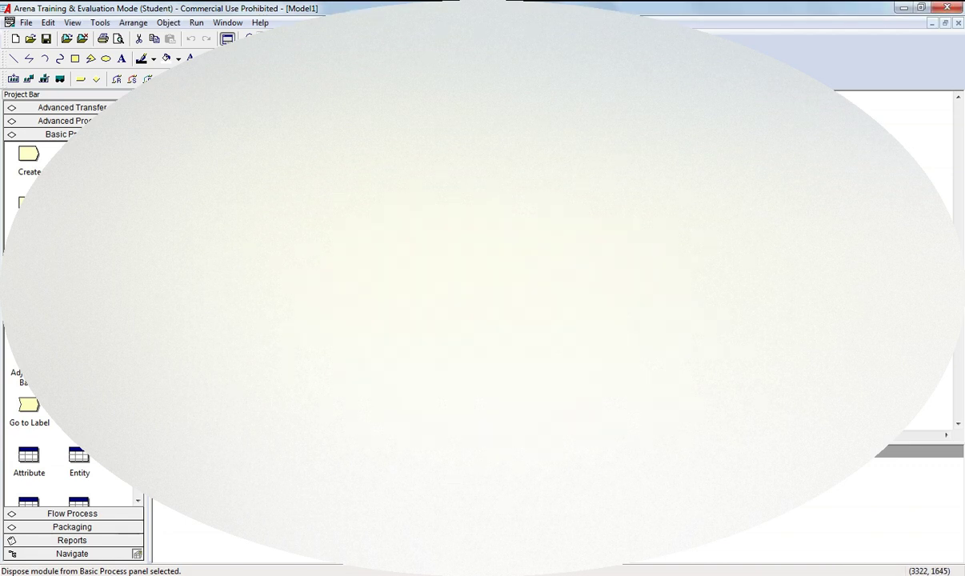
pyautogui.click(428, 282)
pyautogui.doubleClick(405, 268)
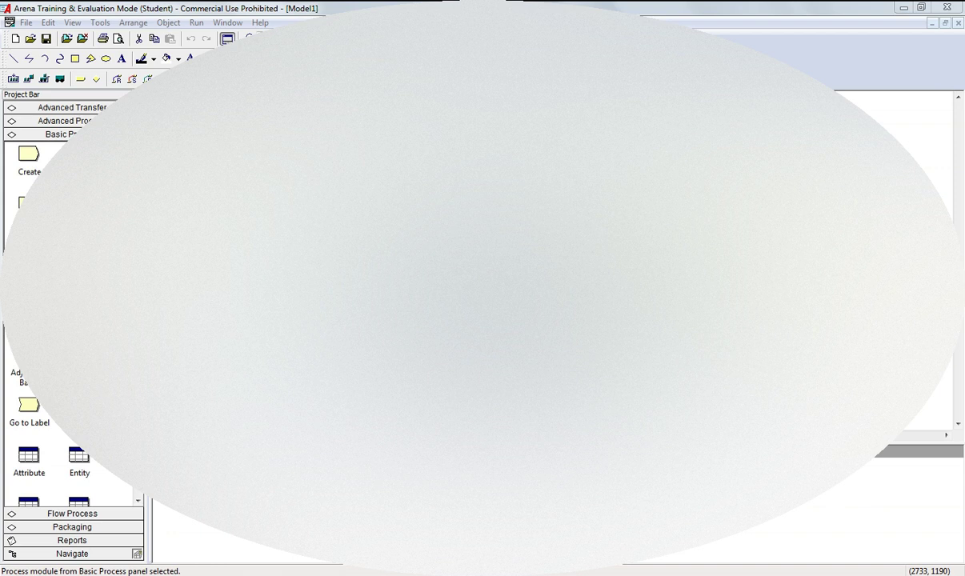
pyautogui.moveTo(517, 249); pyautogui.dragTo(551, 238)
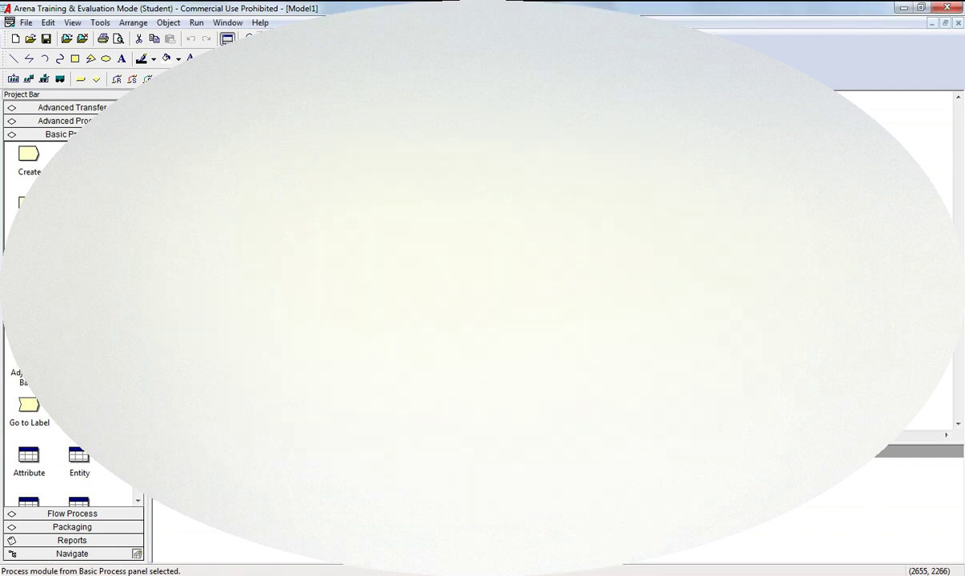
# Step: Configure the remaining Create and Process module settings in the two flows
pyautogui.click(321, 240)
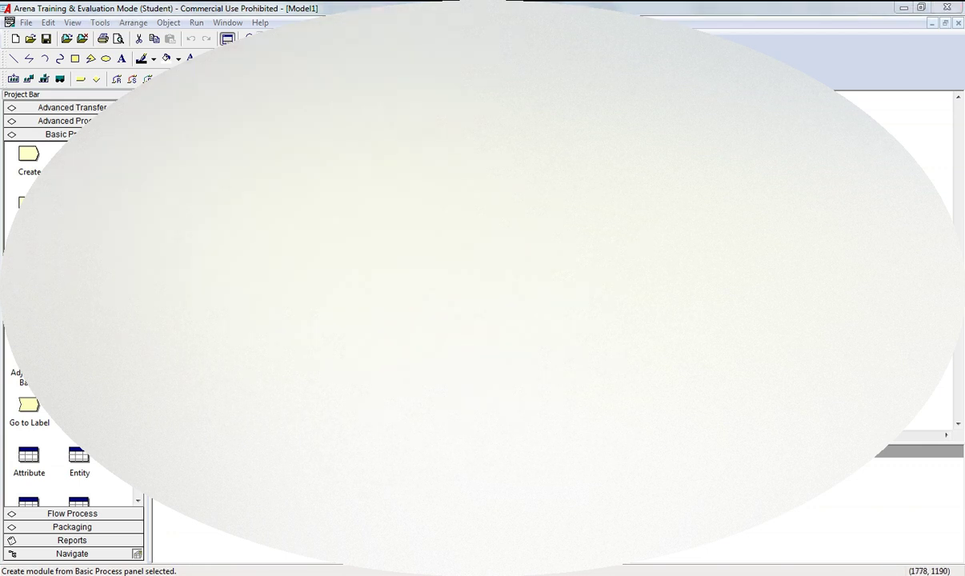
pyautogui.click(444, 353)
pyautogui.doubleClick(456, 297)
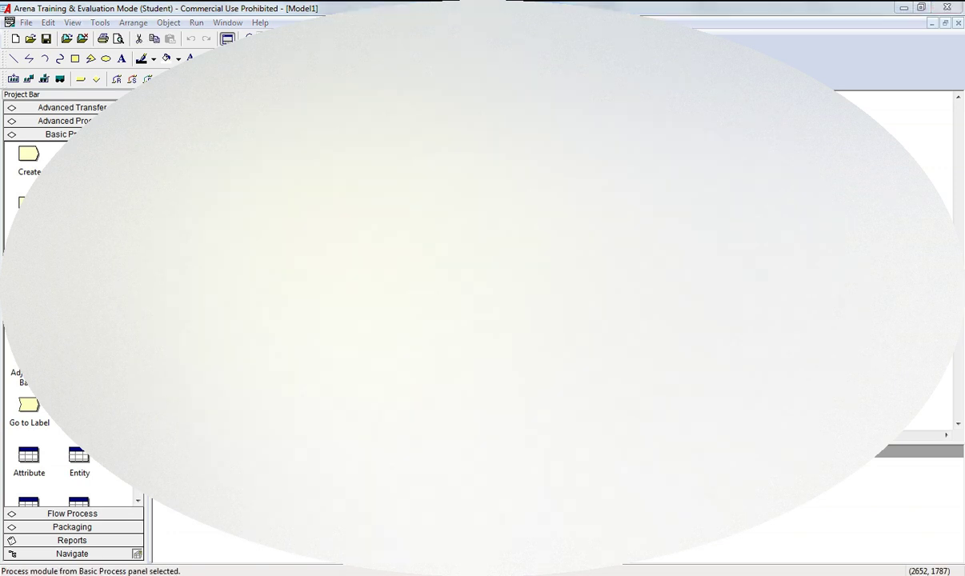
pyautogui.click(465, 400)
pyautogui.doubleClick(389, 298)
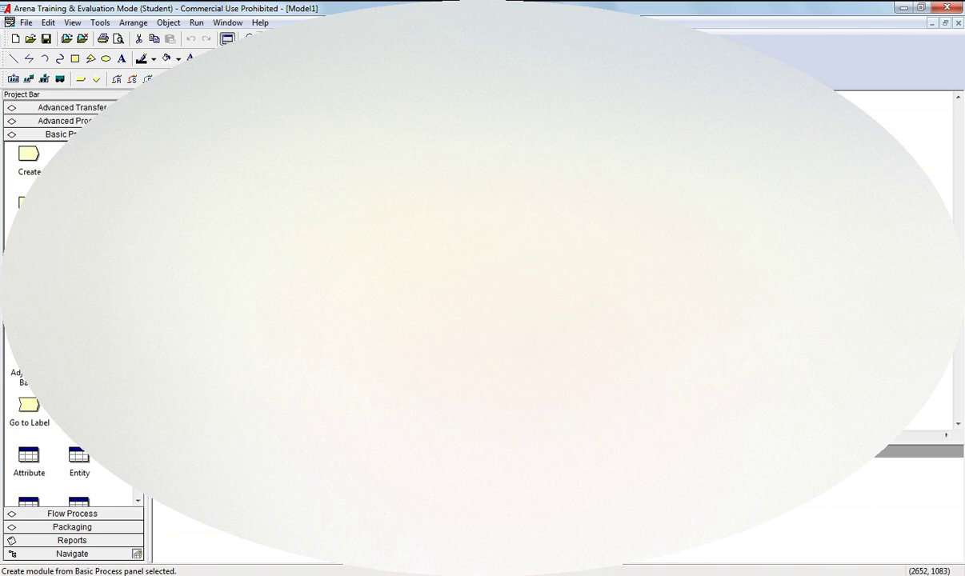
pyautogui.click(552, 269)
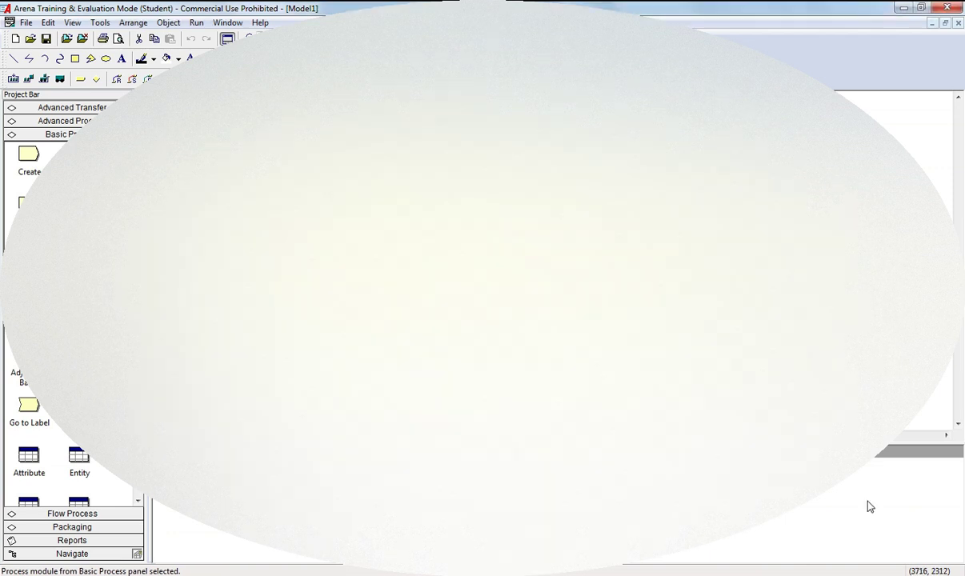
pyautogui.click(876, 575)
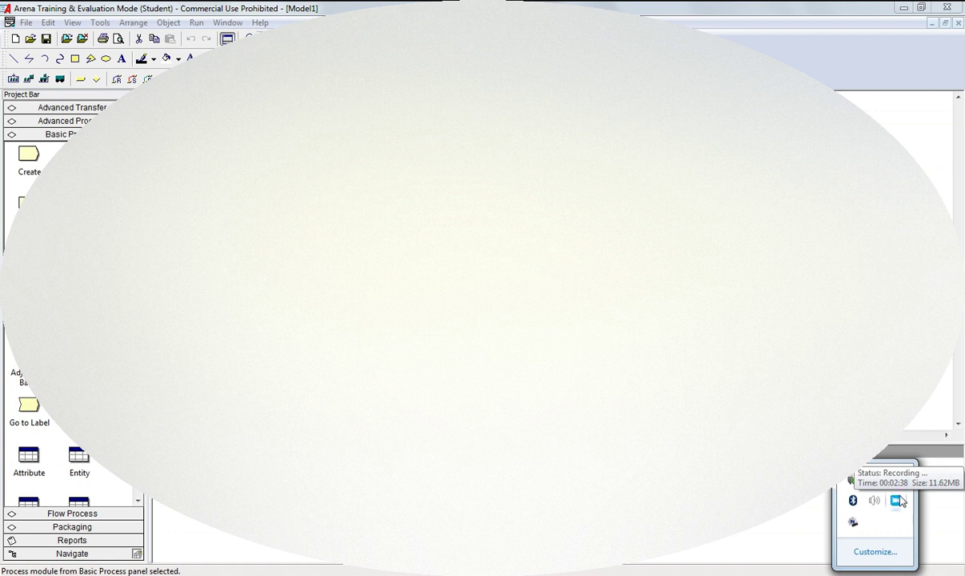
pyautogui.click(772, 384)
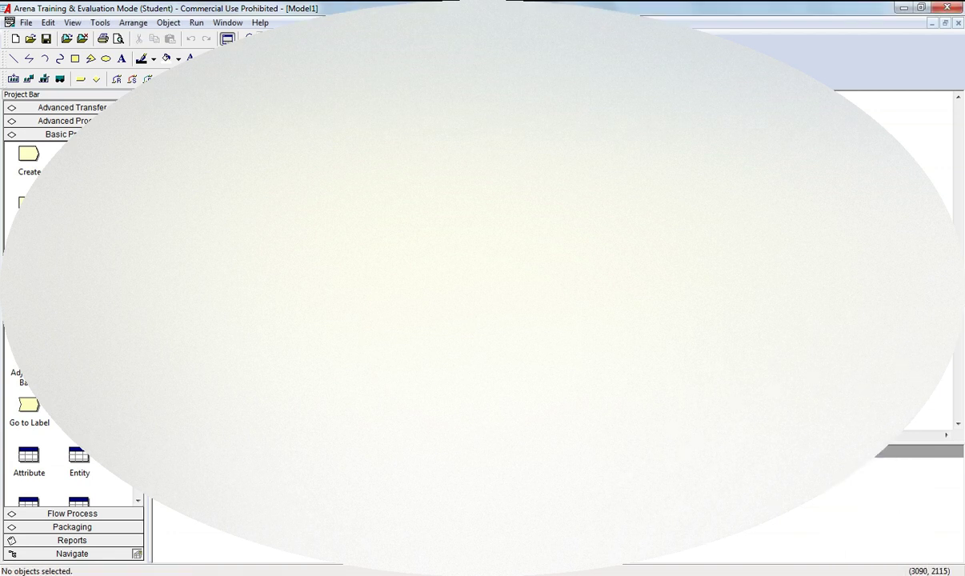
# Step: Show the model's navigation view and draw a box on the model canvas
pyautogui.click(76, 554)
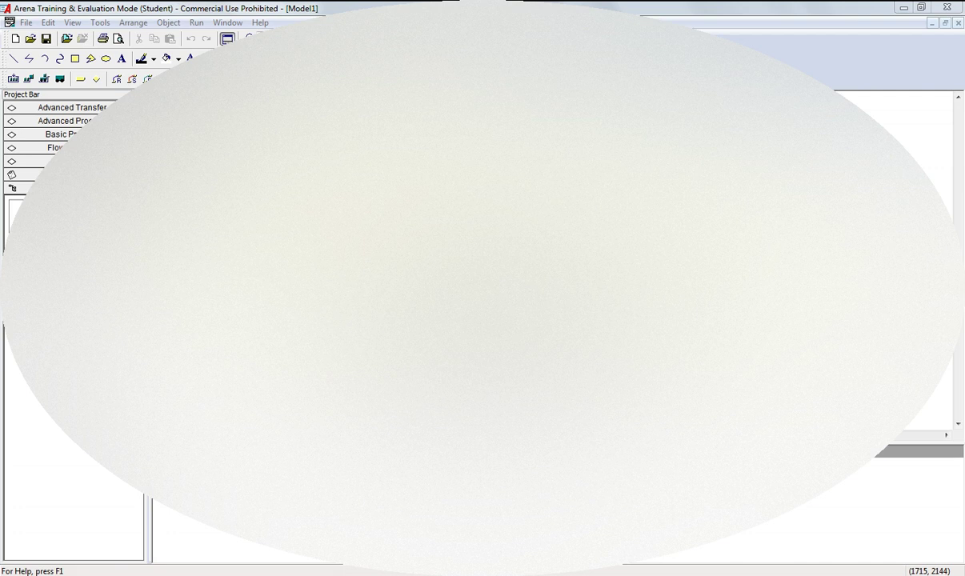
pyautogui.click(488, 312)
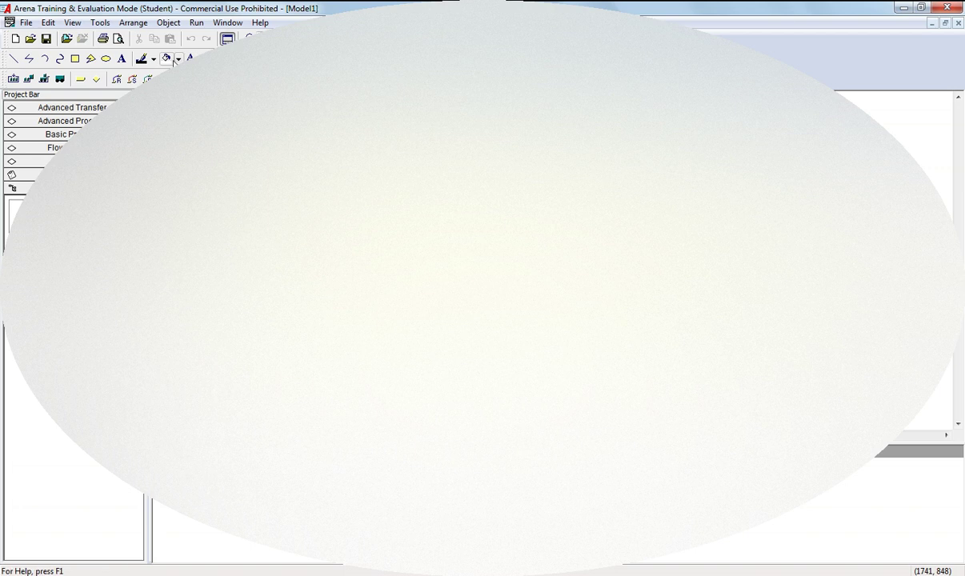
pyautogui.click(76, 58)
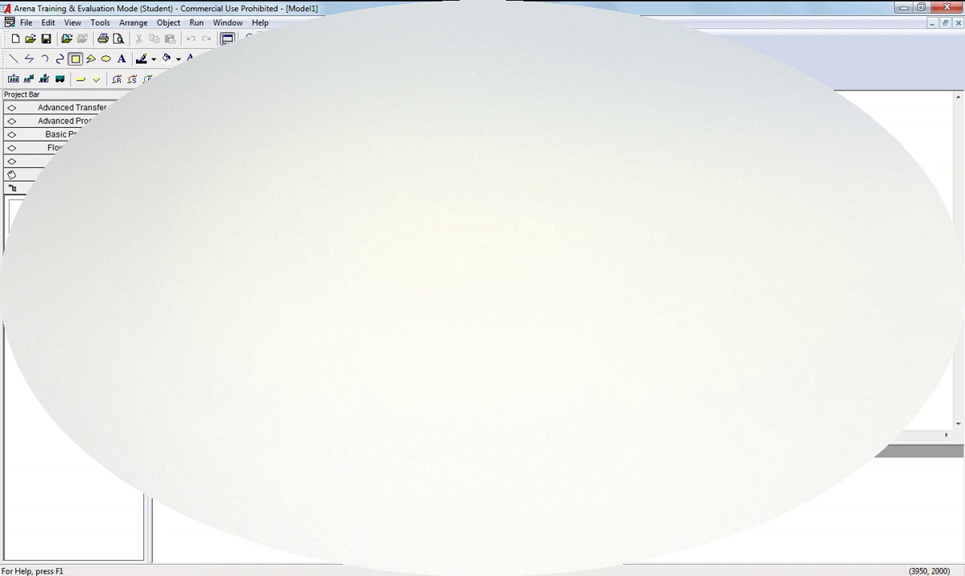
pyautogui.click(681, 345)
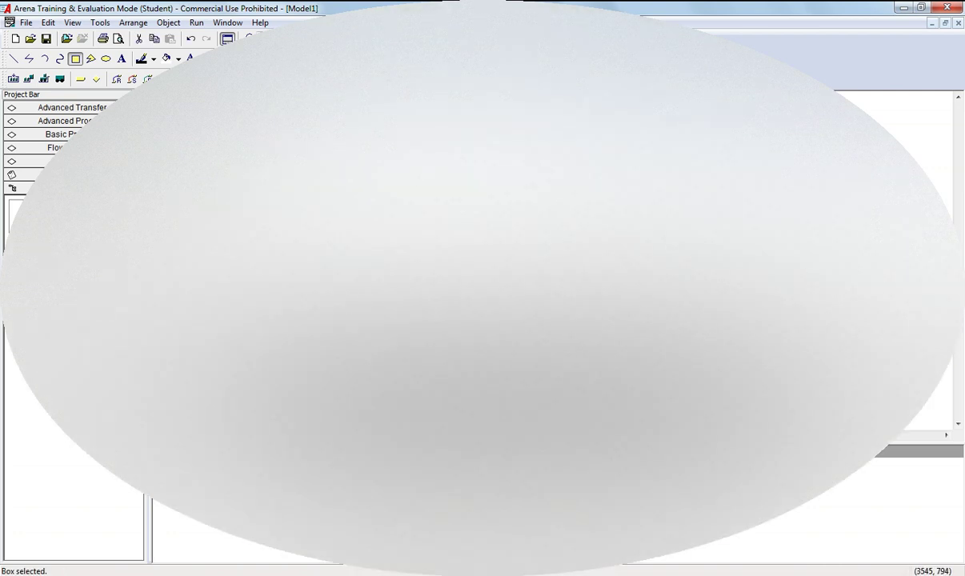
# Step: Adjust the size and placement of the drawn box on the canvas
pyautogui.click(308, 339)
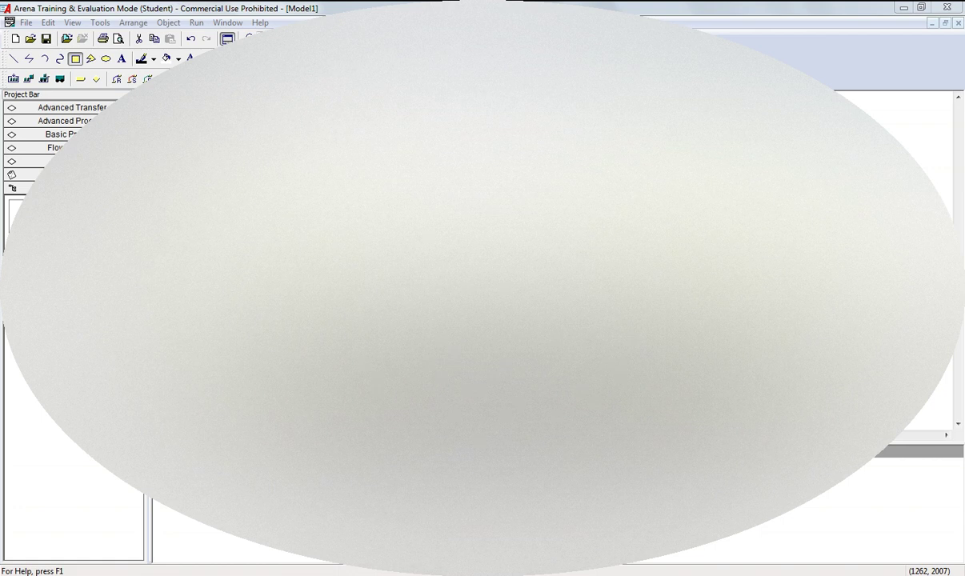
pyautogui.click(493, 344)
pyautogui.click(529, 203)
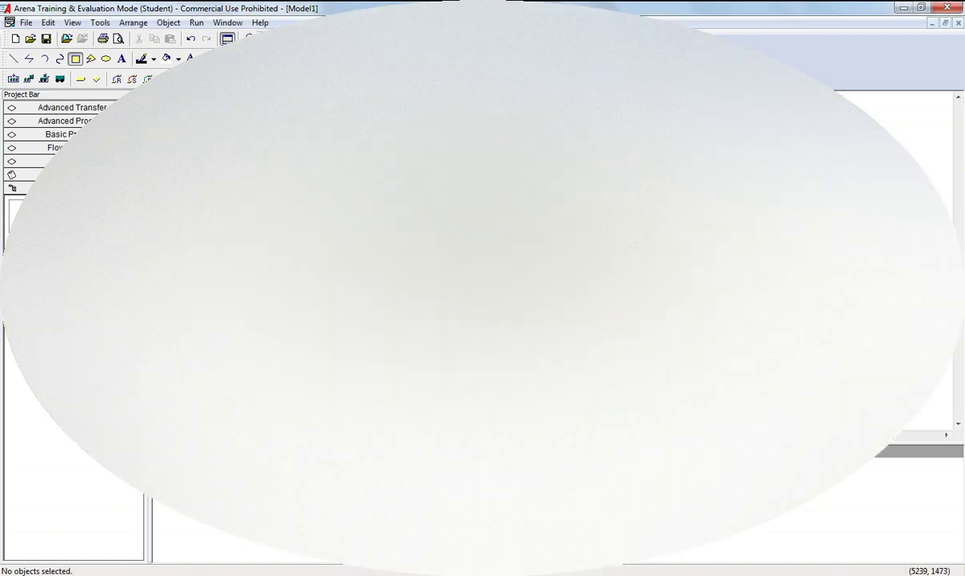
pyautogui.click(513, 216)
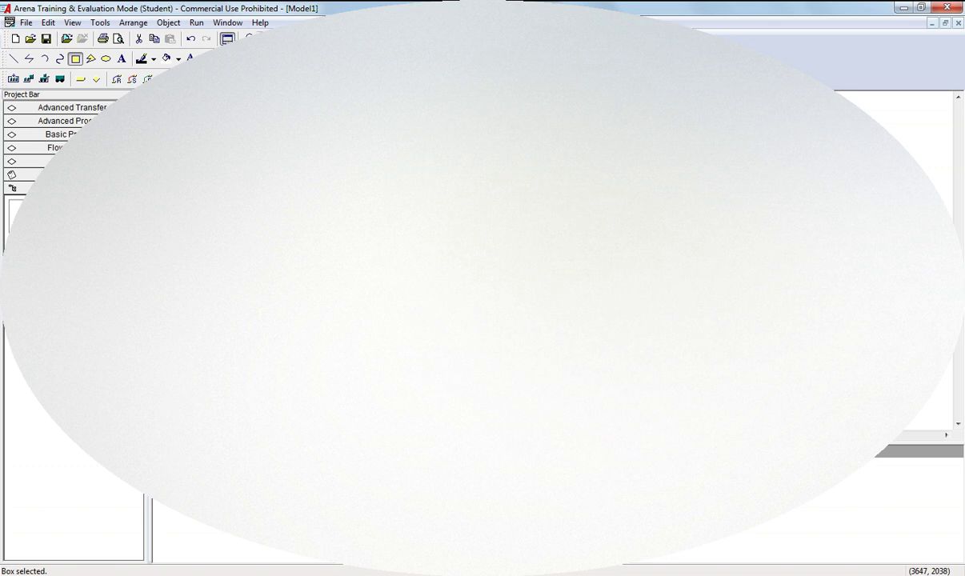
pyautogui.moveTo(653, 370); pyautogui.dragTo(695, 362)
pyautogui.moveTo(560, 264); pyautogui.dragTo(555, 269)
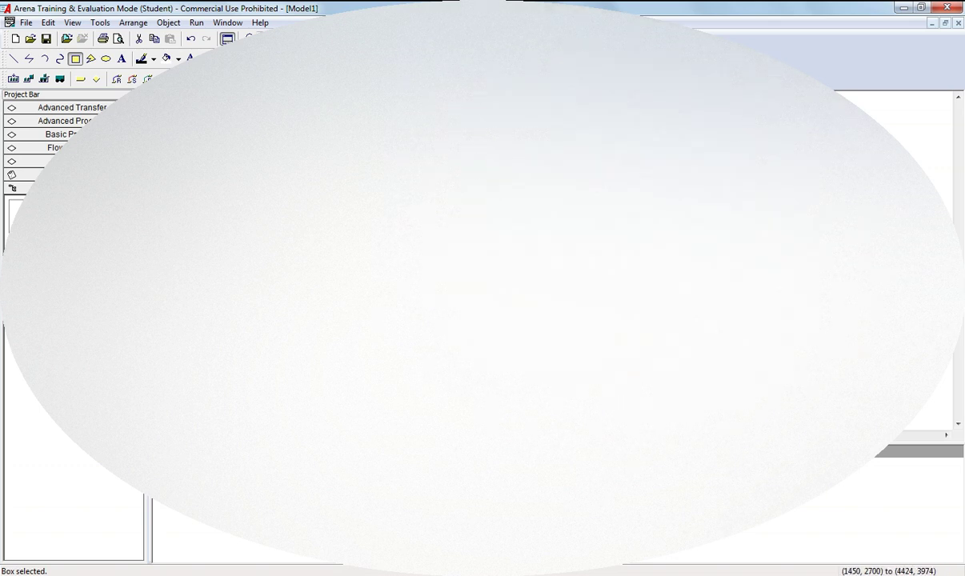
# Step: Mark out another rectangle on the canvas starting at about (1386, 2584)
pyautogui.click(593, 344)
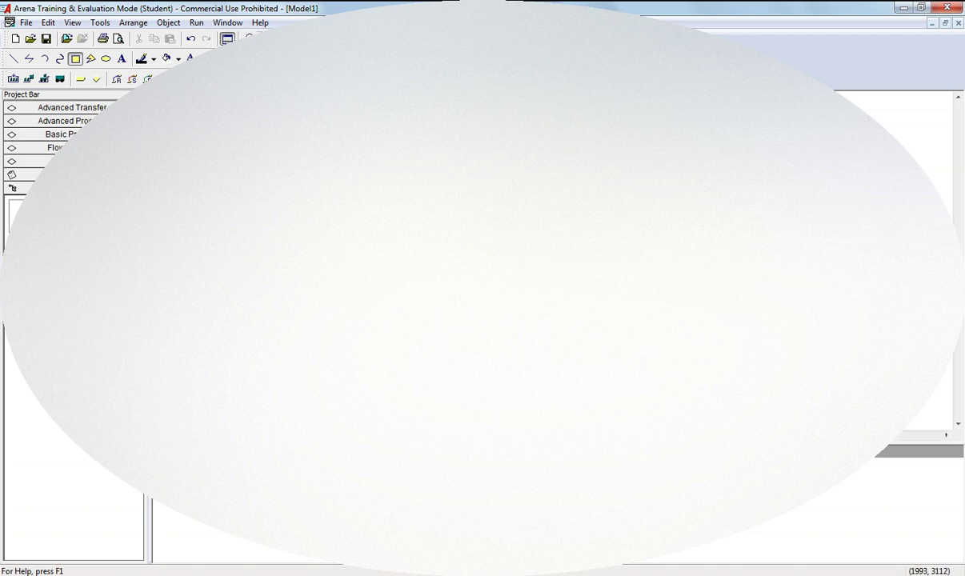
pyautogui.click(269, 295)
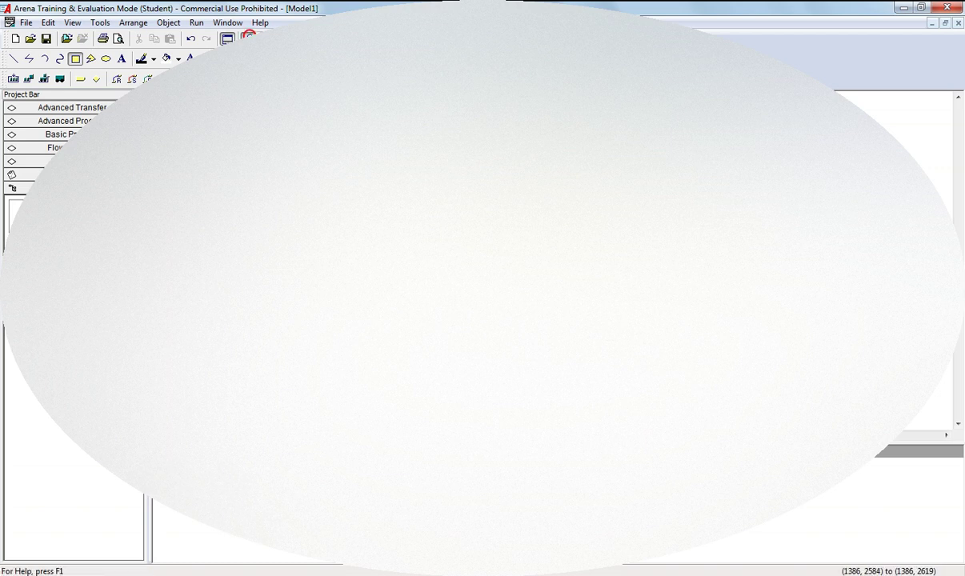
pyautogui.click(720, 392)
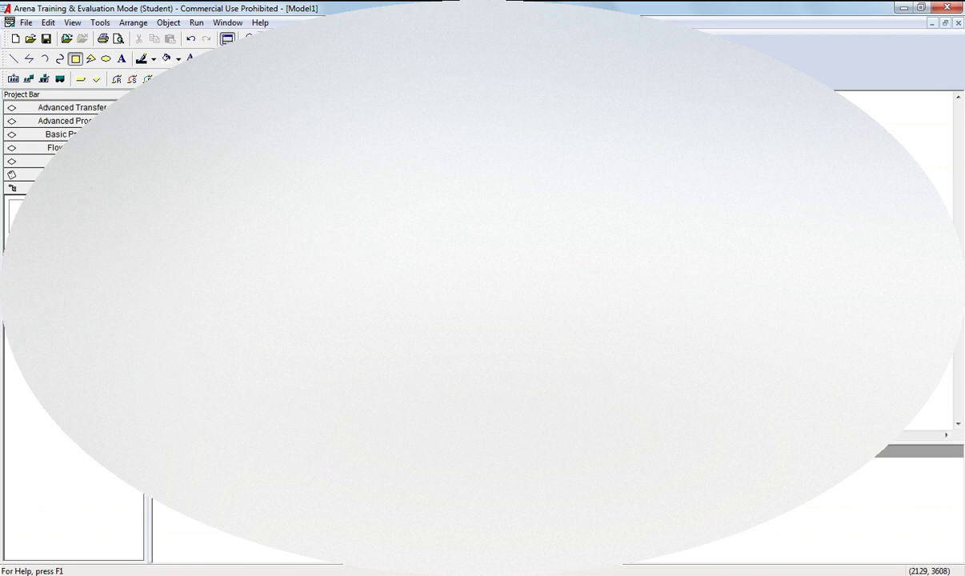
# Step: Enlarge the model canvas by shrinking the module spreadsheet area below it
pyautogui.click(88, 575)
pyautogui.moveTo(512, 444); pyautogui.dragTo(512, 519)
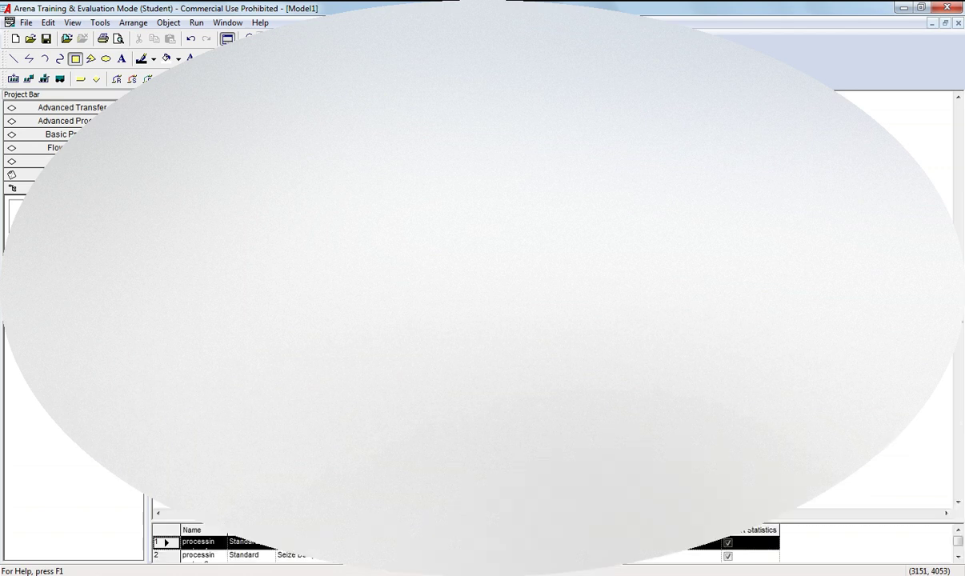
pyautogui.click(157, 515)
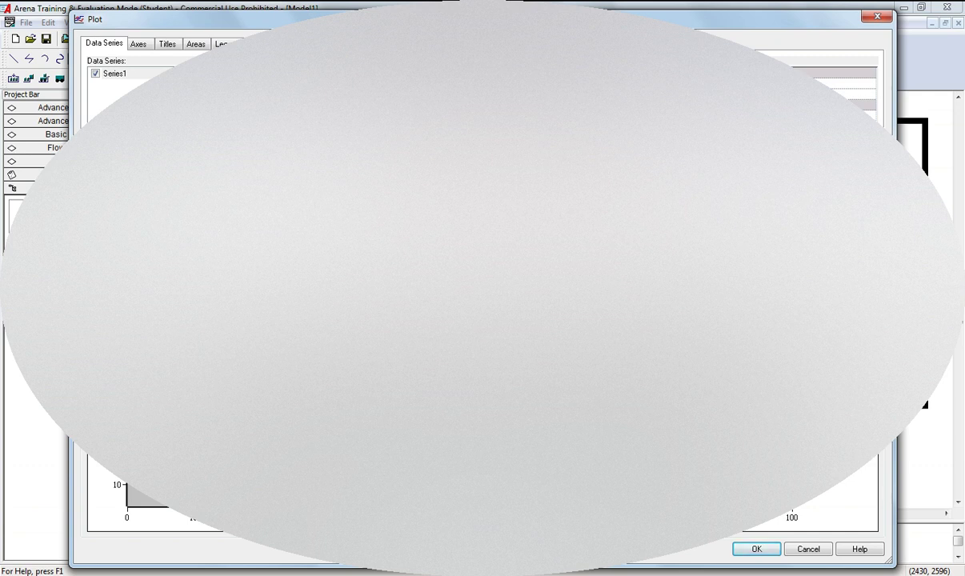
# Step: Label the plot's data series as work in process and build its source expression
pyautogui.click(859, 94)
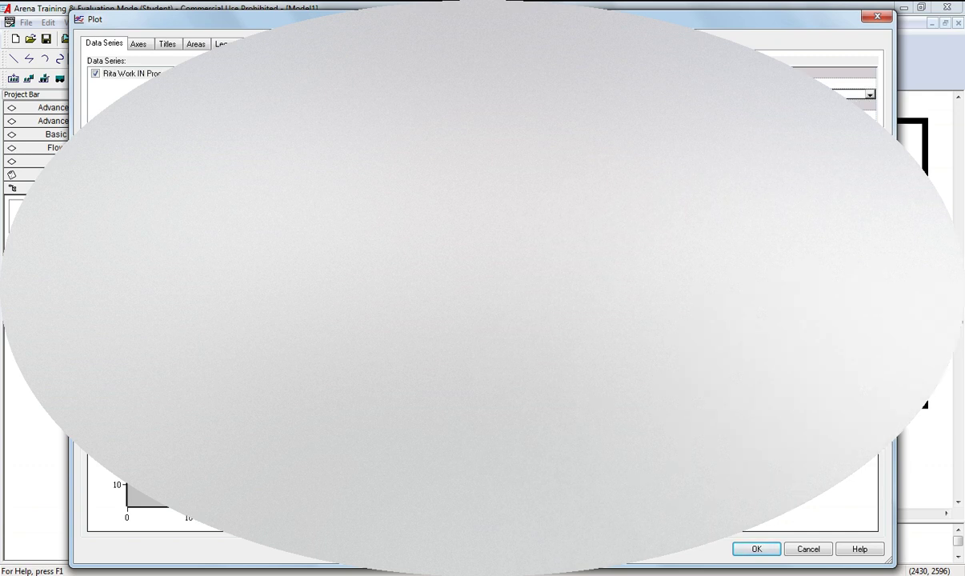
pyautogui.click(871, 95)
pyautogui.click(854, 110)
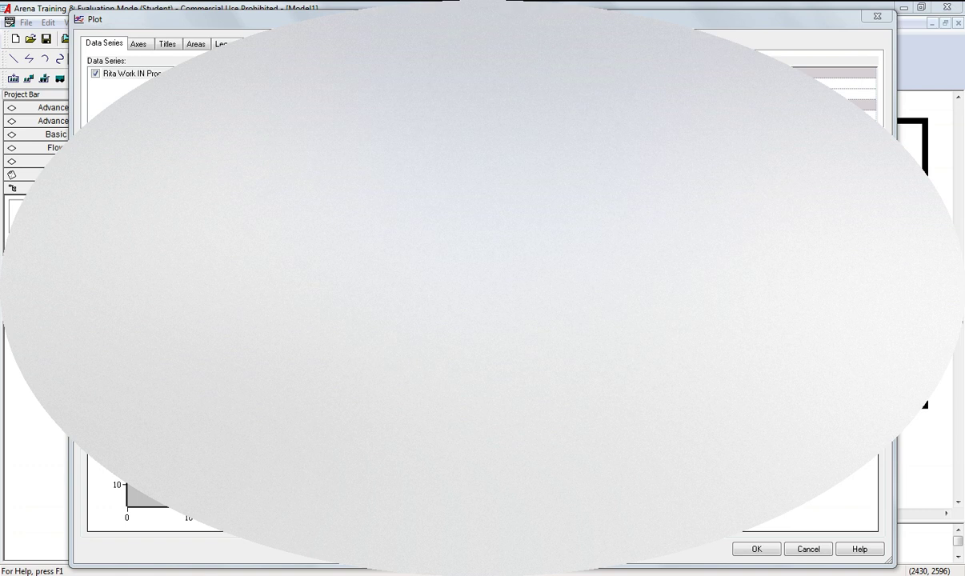
pyautogui.press('Return')
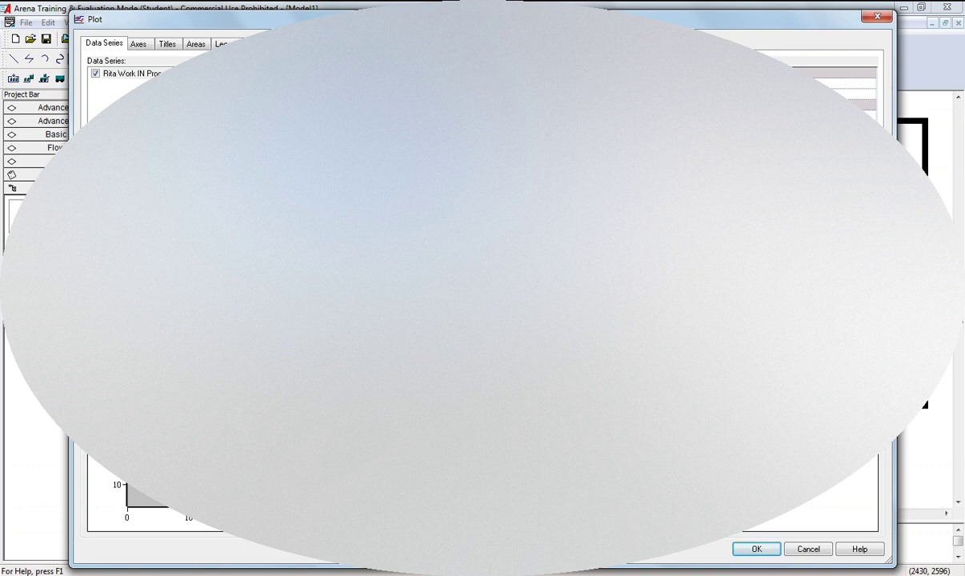
# Step: Review the plot's axes and titles settings and accept the plot
pyautogui.click(138, 44)
pyautogui.click(105, 44)
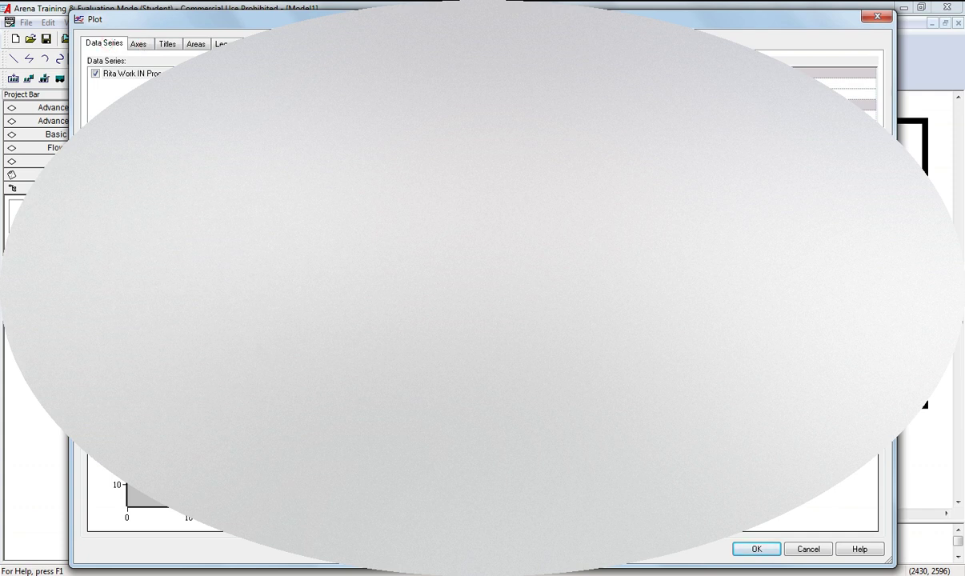
pyautogui.click(167, 44)
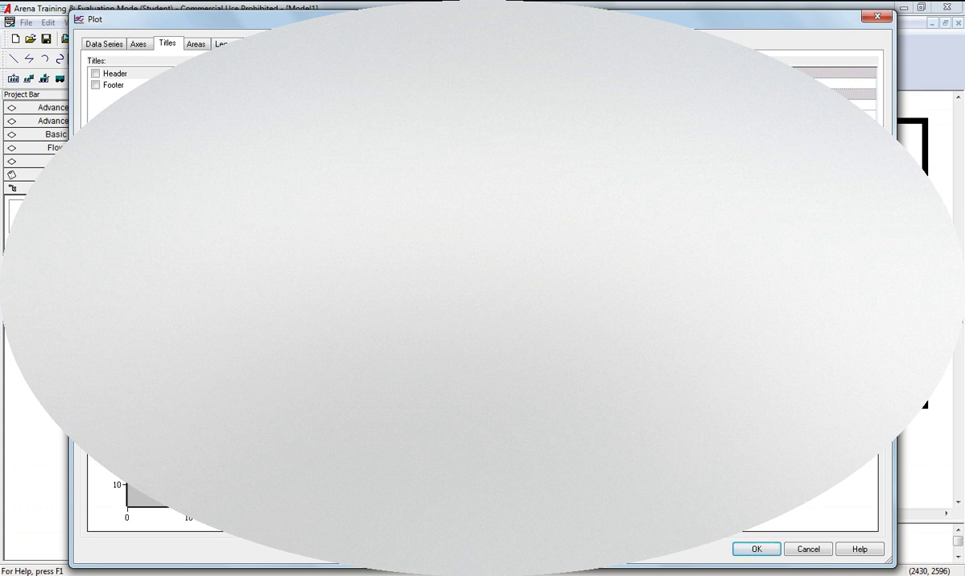
pyautogui.click(756, 549)
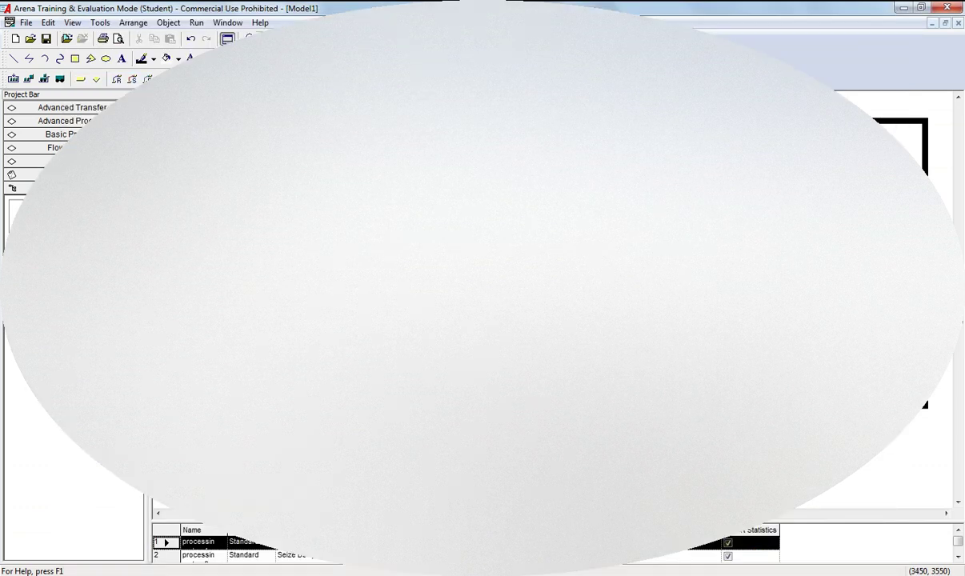
# Step: Turn on the plot's header title, leave the footer title off, and accept the plot settings
pyautogui.click(714, 378)
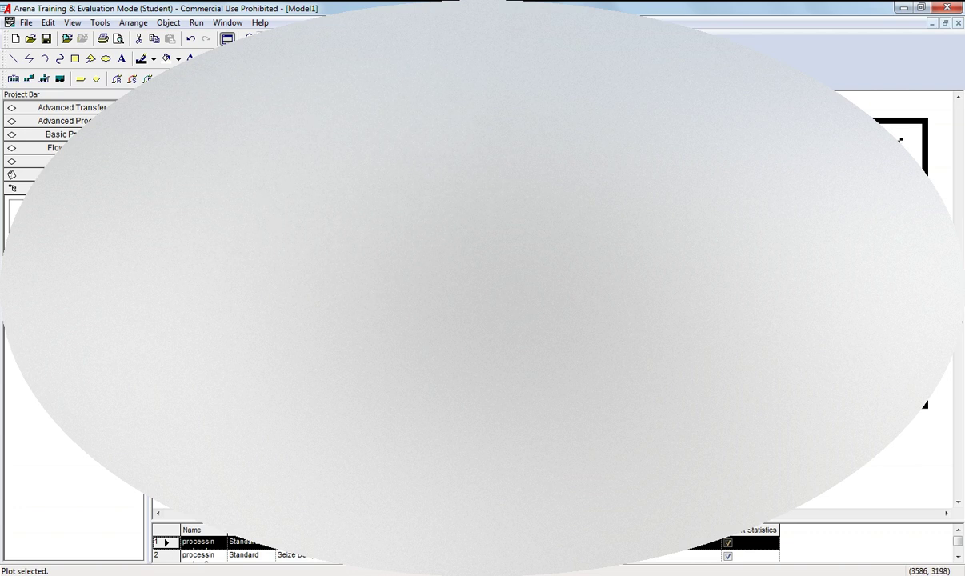
pyautogui.doubleClick(749, 229)
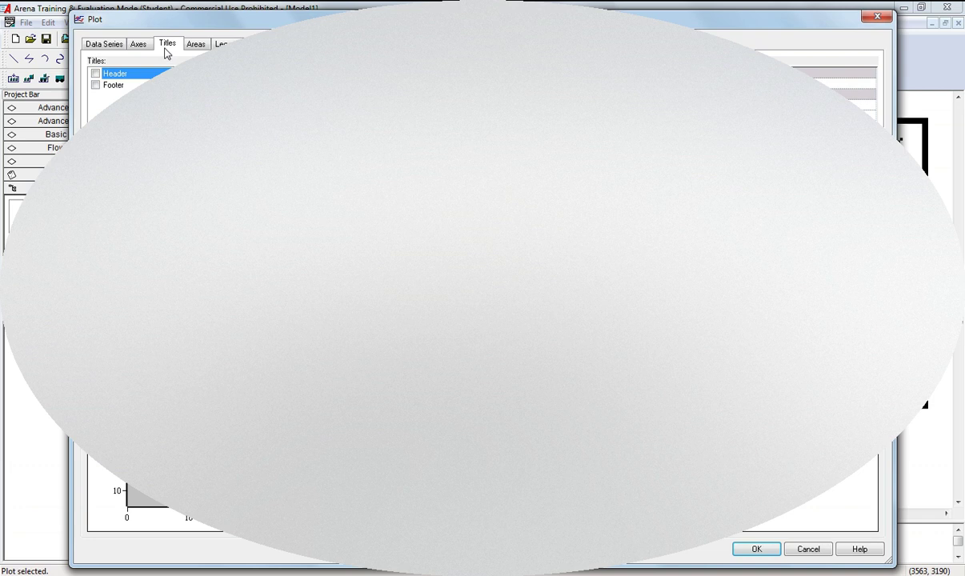
pyautogui.click(96, 74)
pyautogui.click(96, 85)
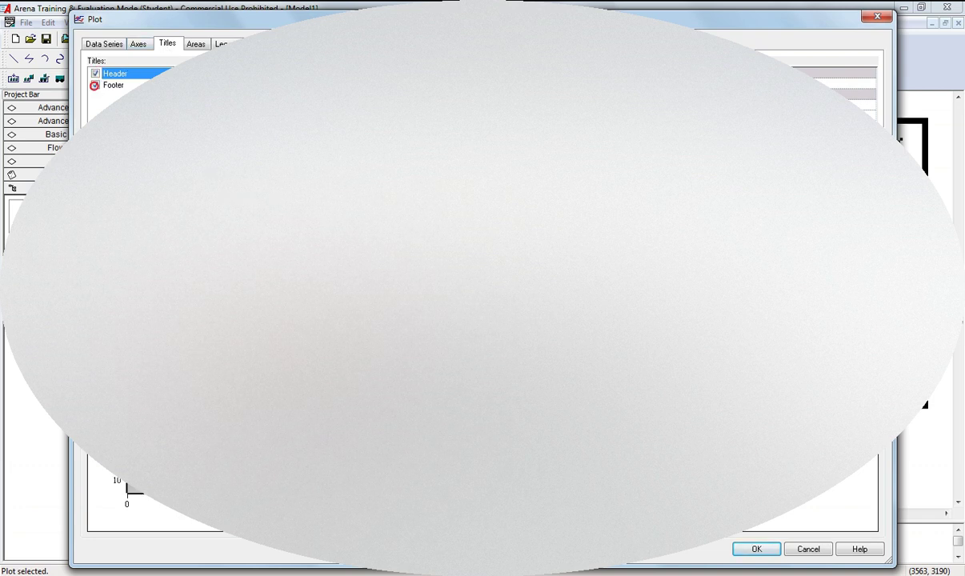
pyautogui.click(96, 86)
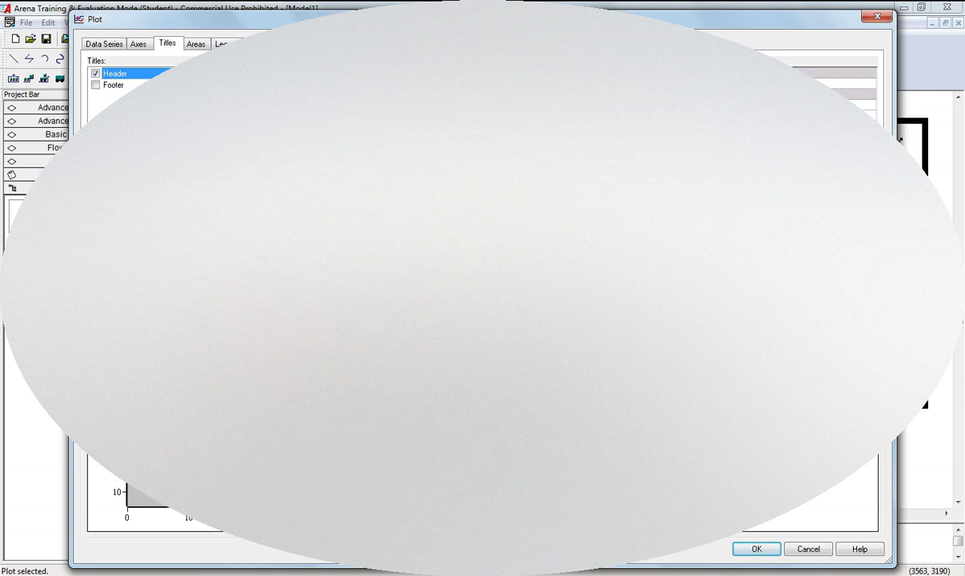
pyautogui.click(821, 114)
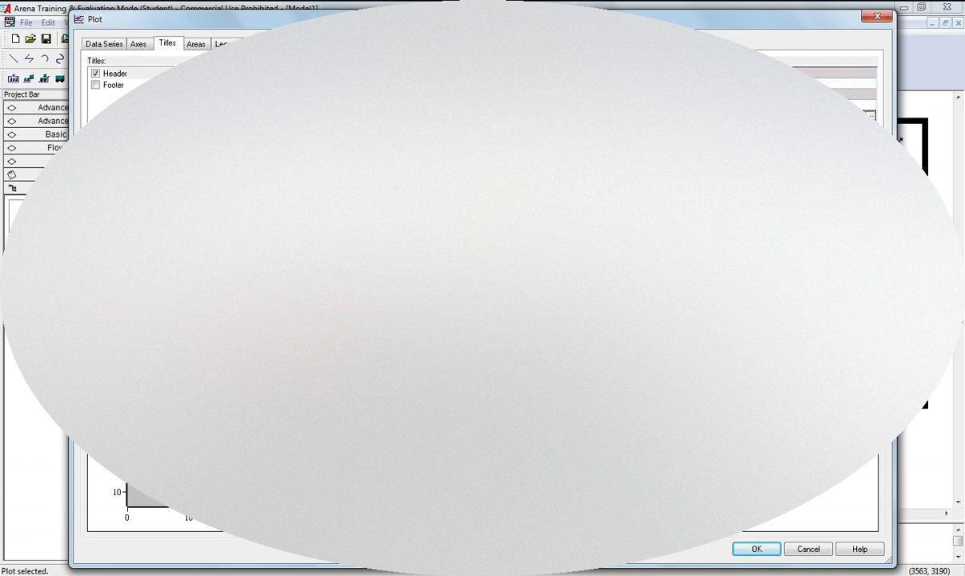
pyautogui.click(871, 116)
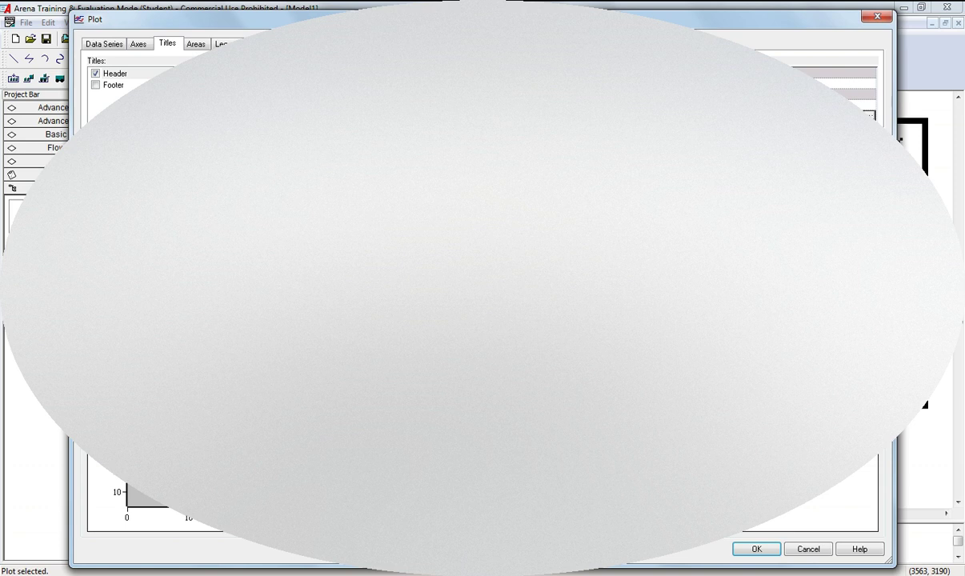
pyautogui.click(773, 550)
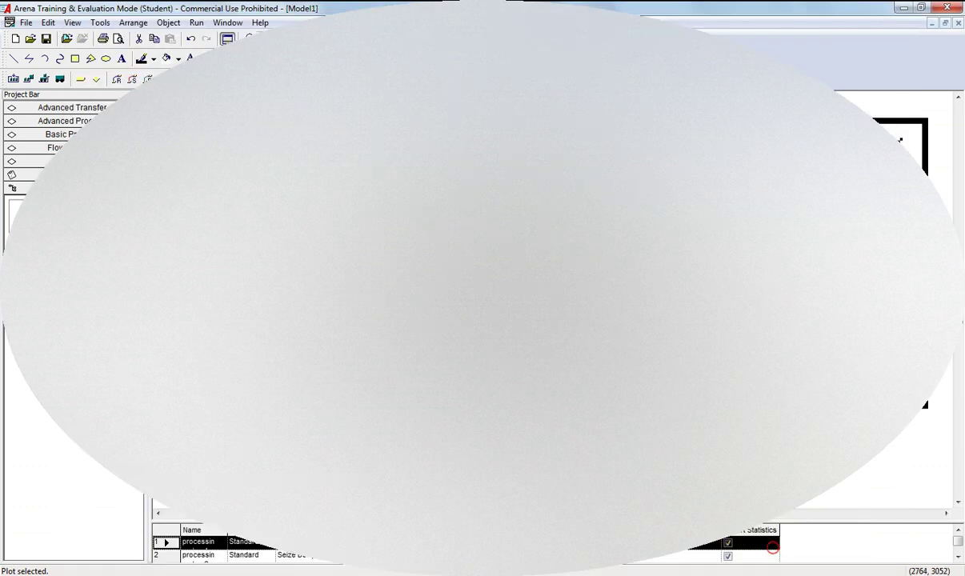
# Step: Turn on the plot's legend and accept the plot settings
pyautogui.moveTo(651, 248); pyautogui.dragTo(695, 267)
pyautogui.doubleClick(764, 268)
pyautogui.click(224, 44)
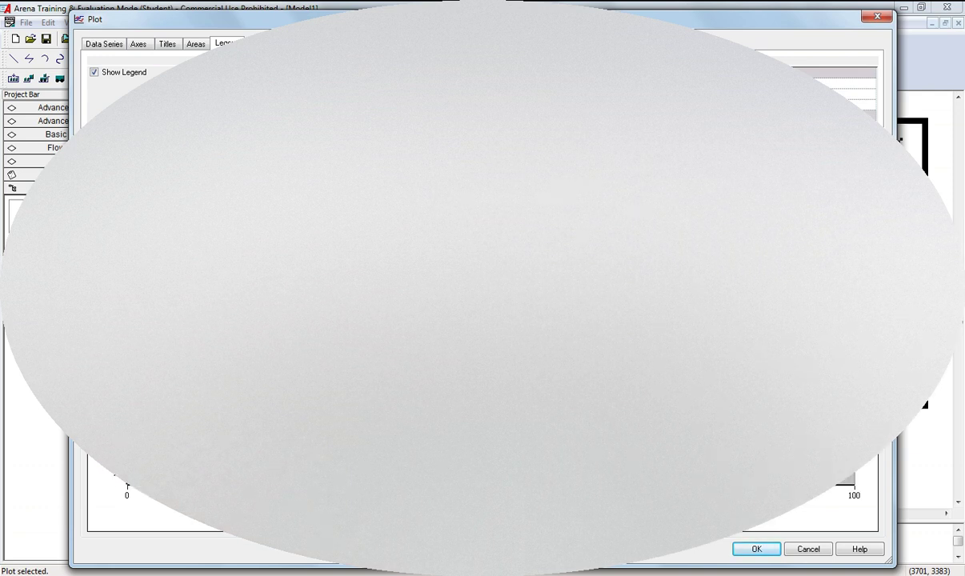
pyautogui.click(756, 549)
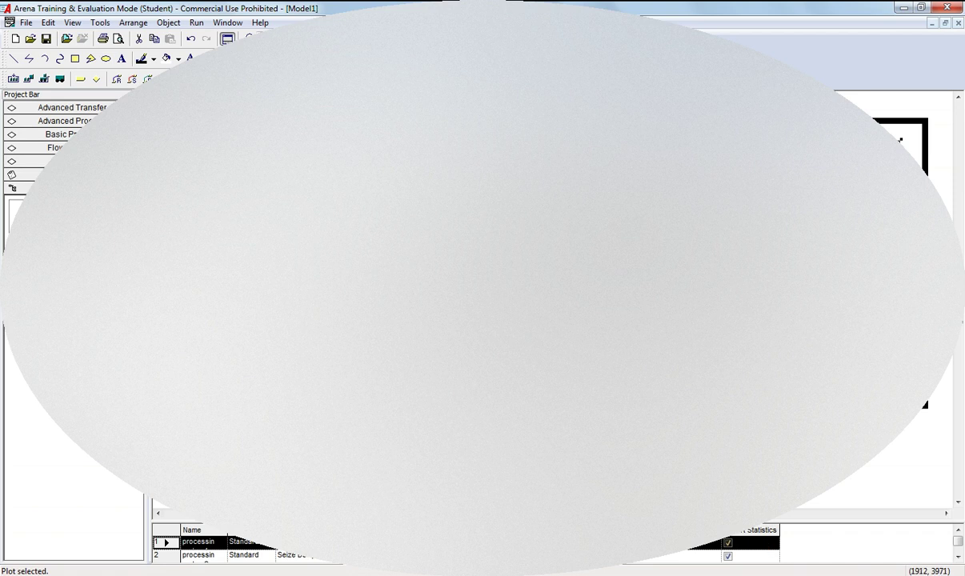
pyautogui.click(553, 440)
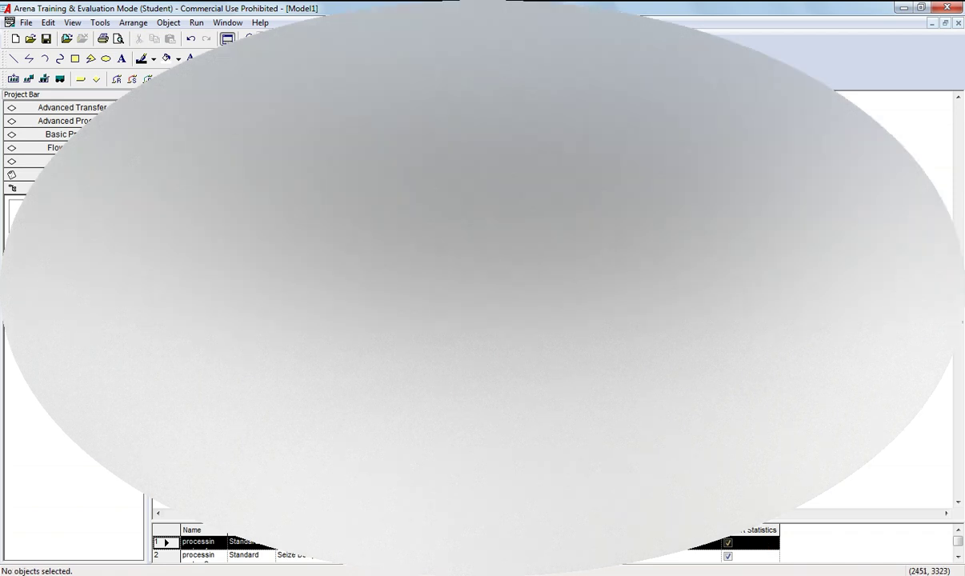
# Step: Review the plot's axes, titles, areas, legend and 3-D view settings
pyautogui.doubleClick(516, 328)
pyautogui.click(138, 44)
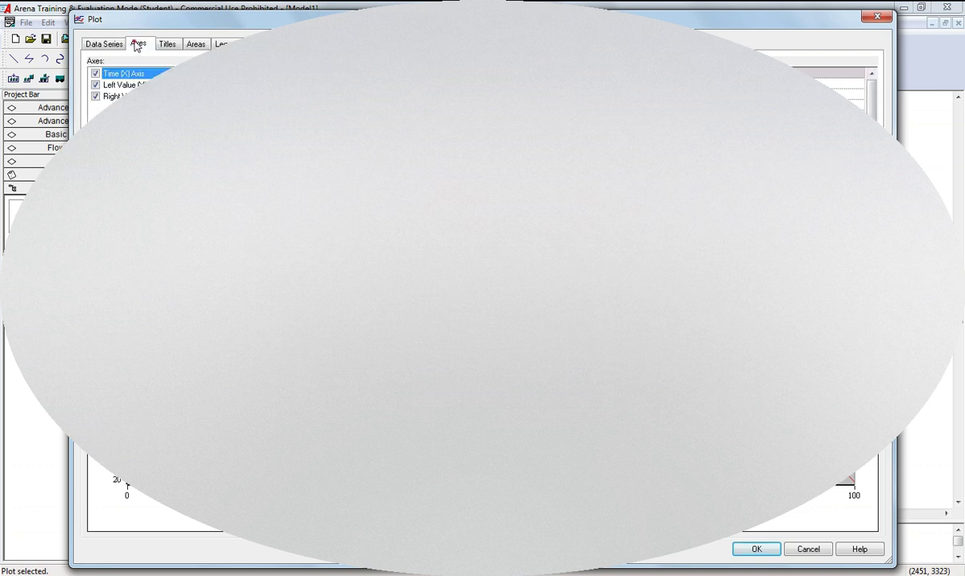
pyautogui.click(168, 45)
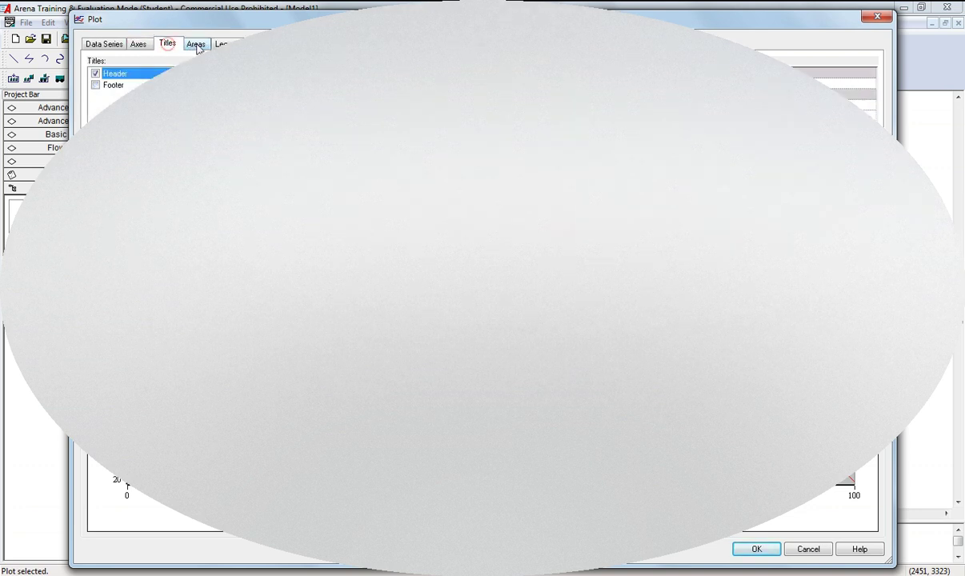
pyautogui.click(197, 45)
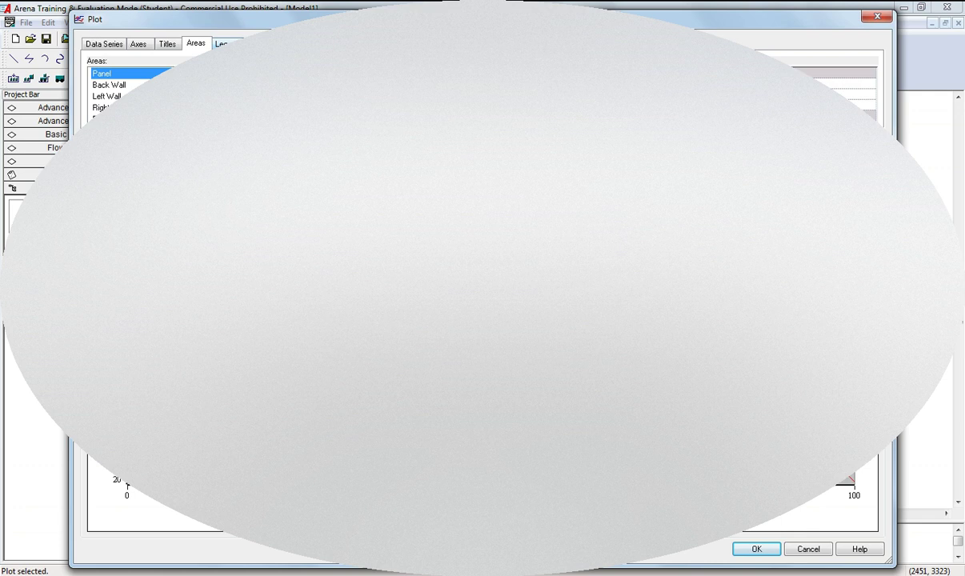
pyautogui.click(223, 44)
pyautogui.click(260, 44)
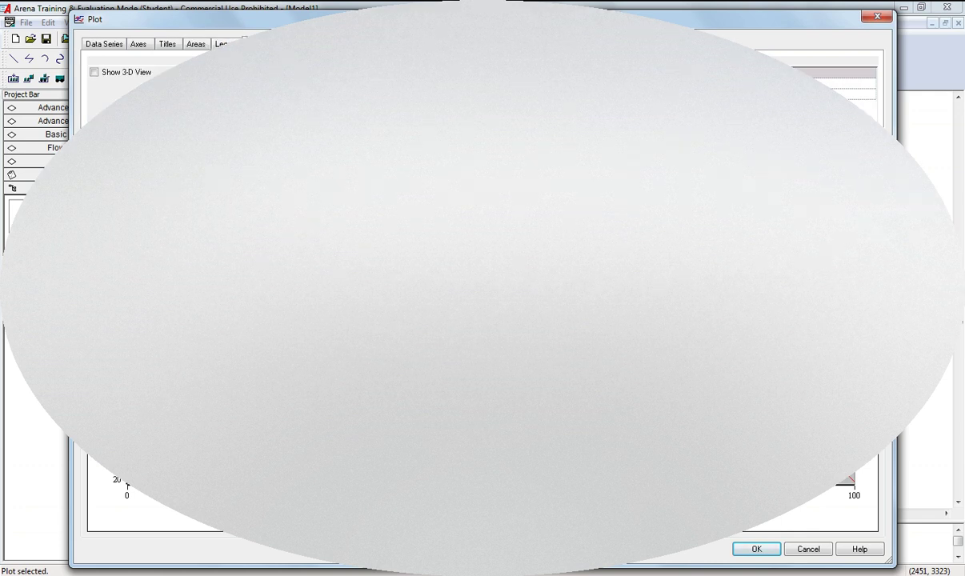
pyautogui.click(168, 44)
pyautogui.click(148, 46)
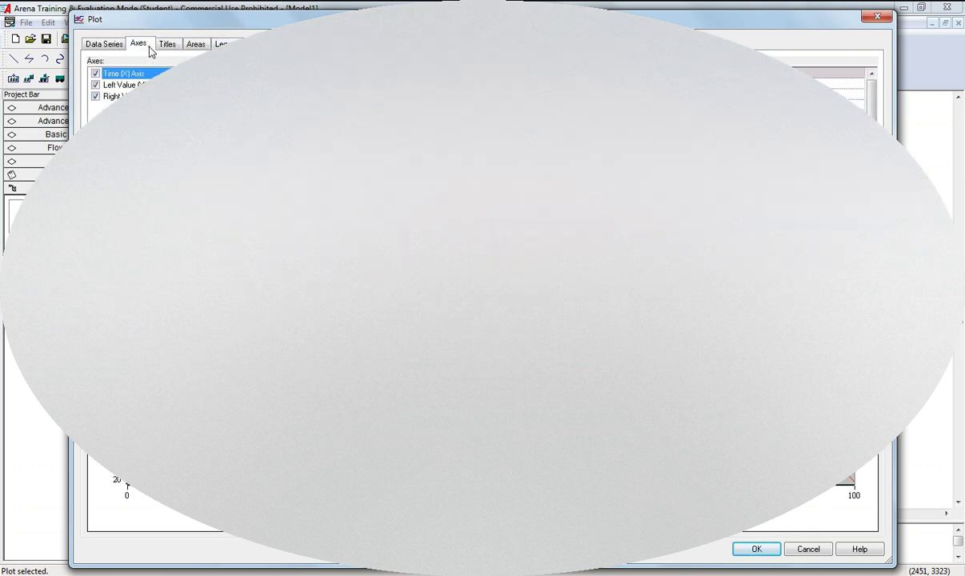
# Step: Hide the plot's left and right value axes and set the time axis maximum to 50
pyautogui.click(95, 96)
pyautogui.click(96, 85)
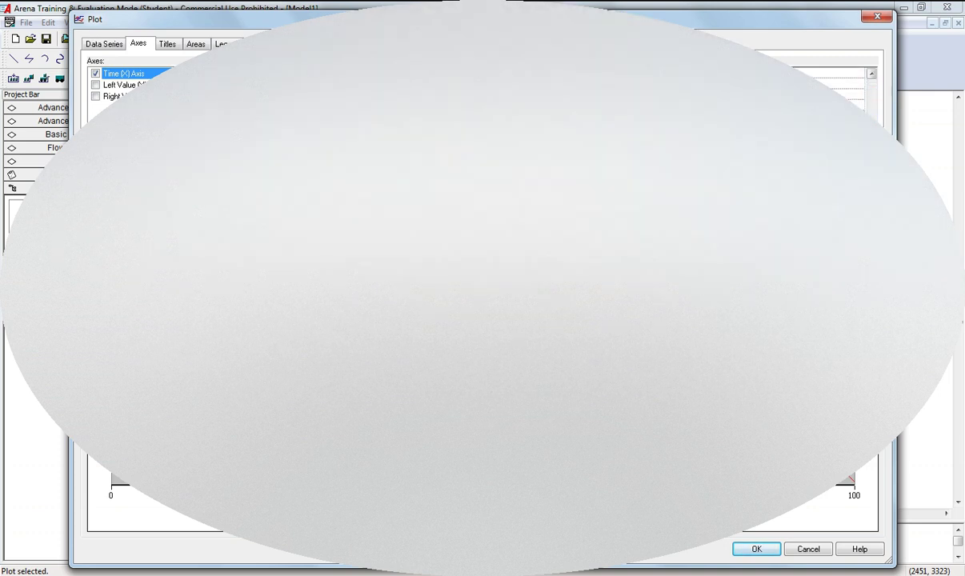
pyautogui.click(768, 136)
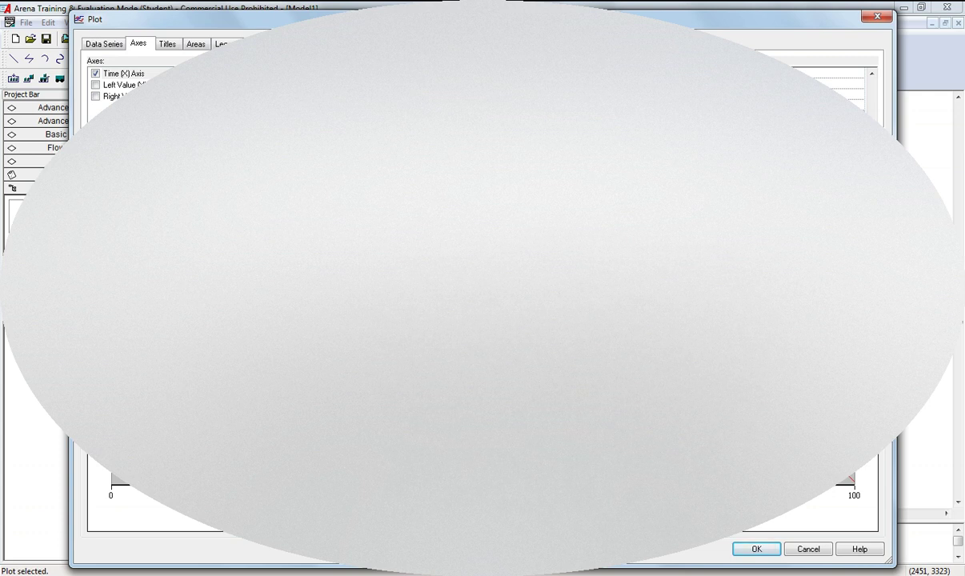
pyautogui.click(755, 549)
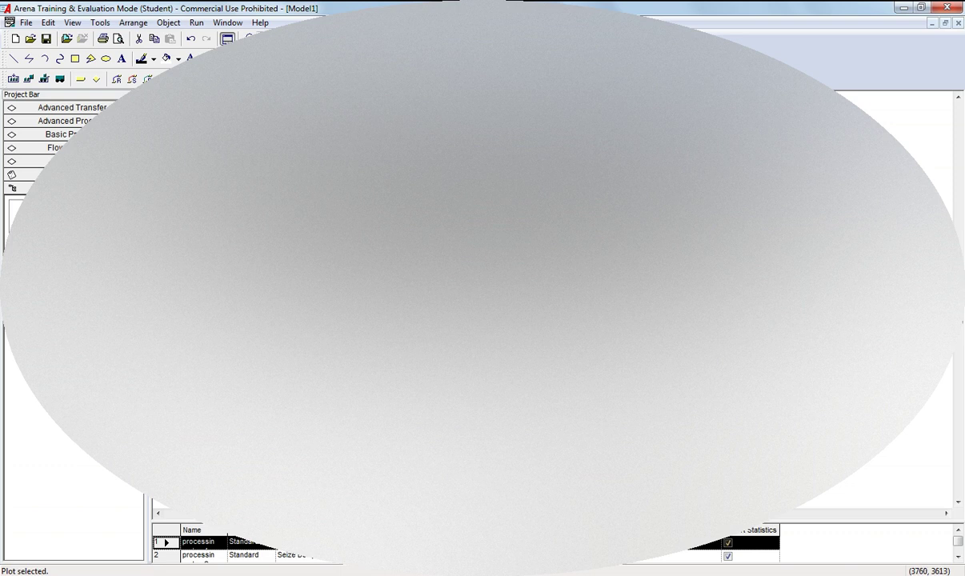
# Step: Reopen the plot settings and examine the time axis properties
pyautogui.doubleClick(496, 424)
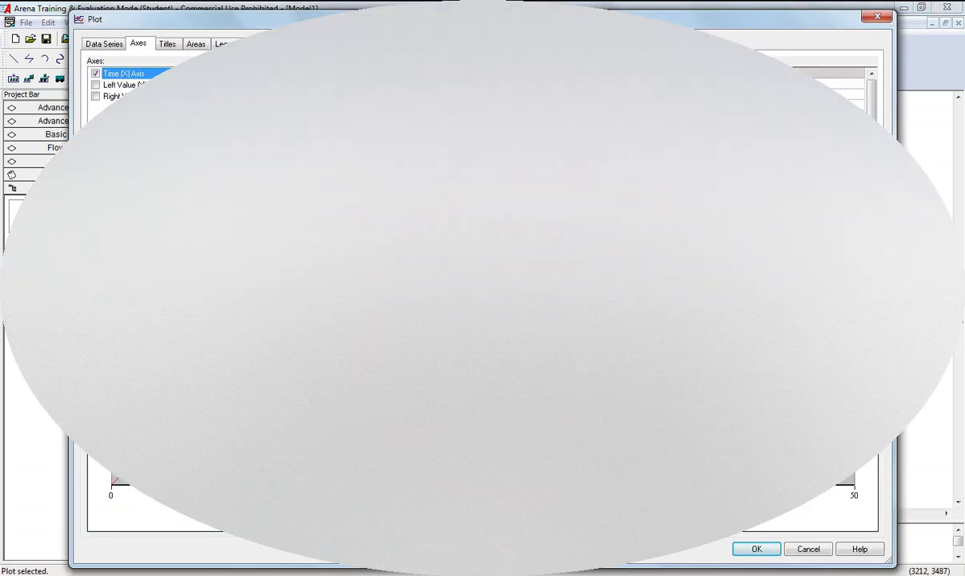
pyautogui.click(681, 95)
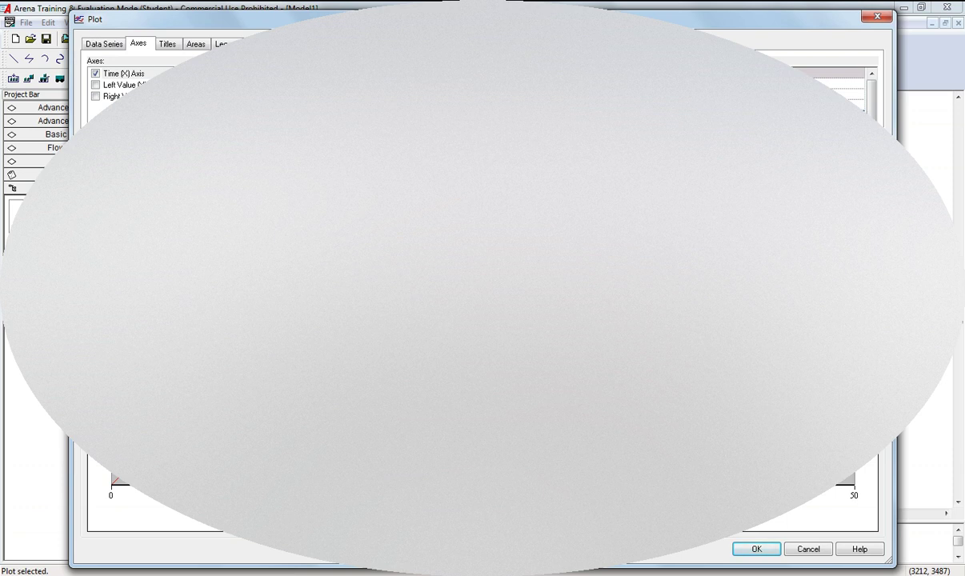
pyautogui.click(750, 551)
pyautogui.doubleClick(488, 384)
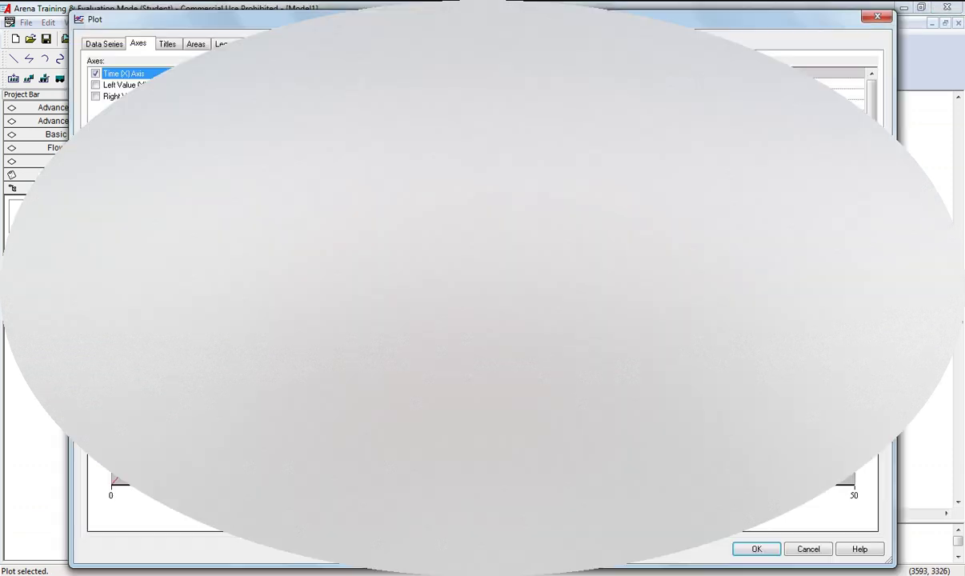
pyautogui.click(769, 117)
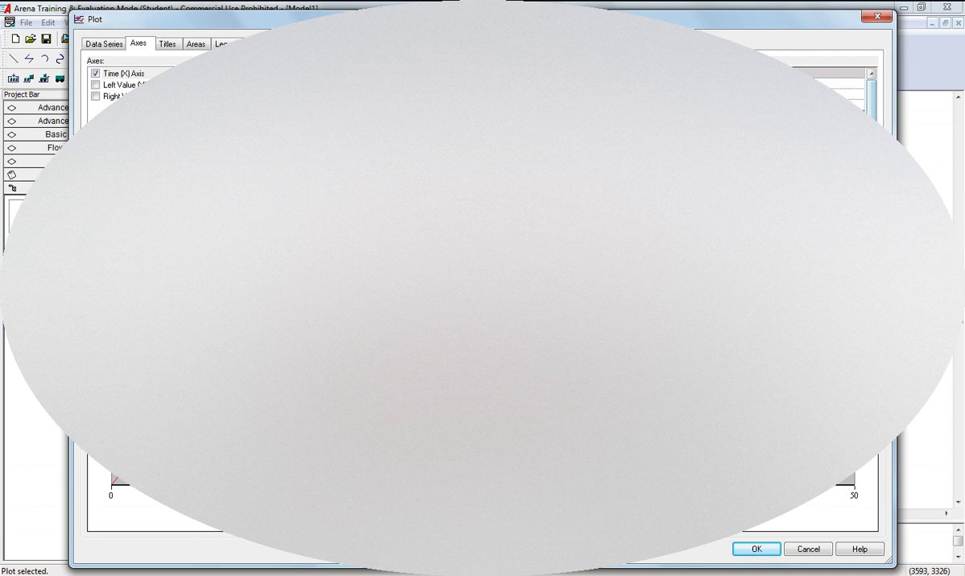
pyautogui.click(859, 116)
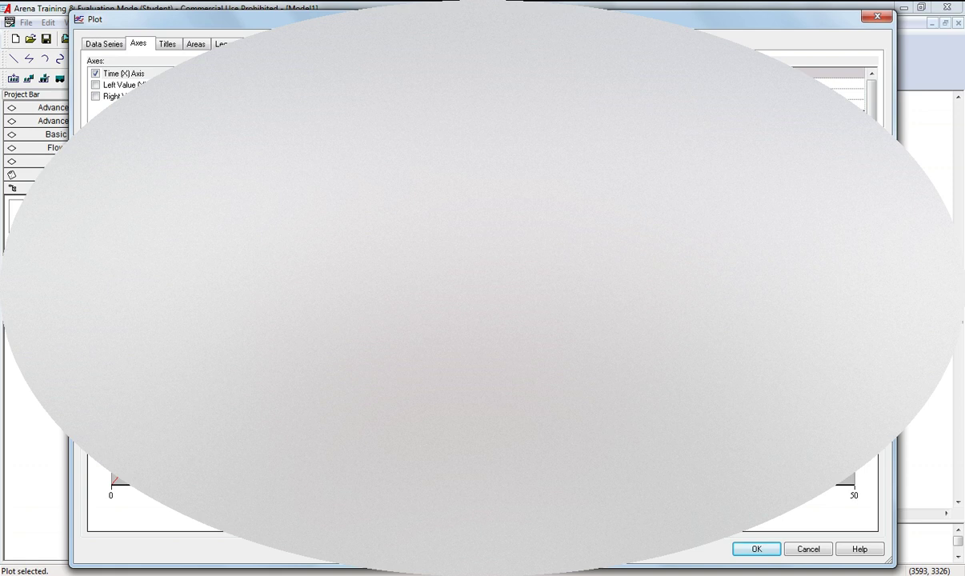
# Step: Keep the time axis shown, turn on and adjust the left value axis, and accept the plot settings
pyautogui.click(95, 73)
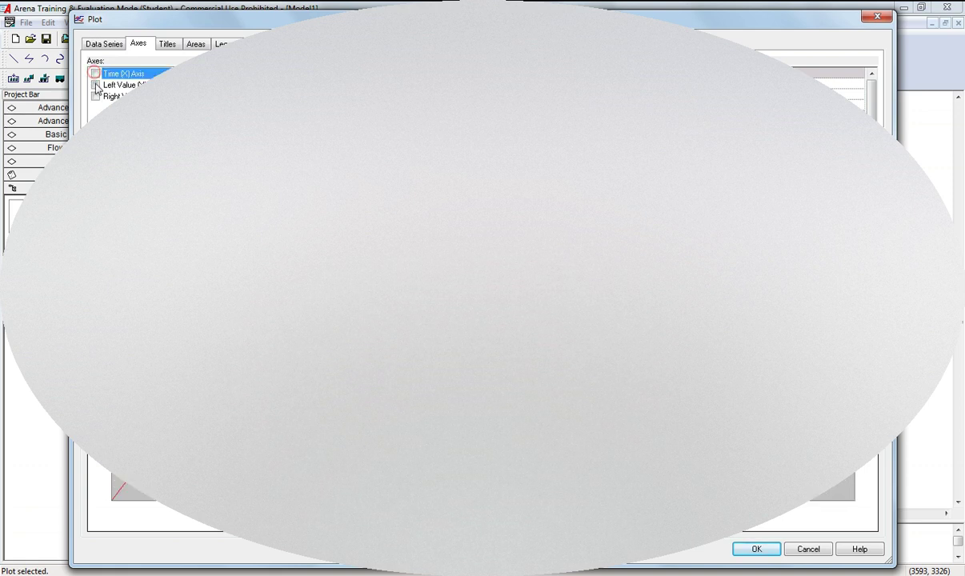
pyautogui.click(95, 72)
pyautogui.click(95, 85)
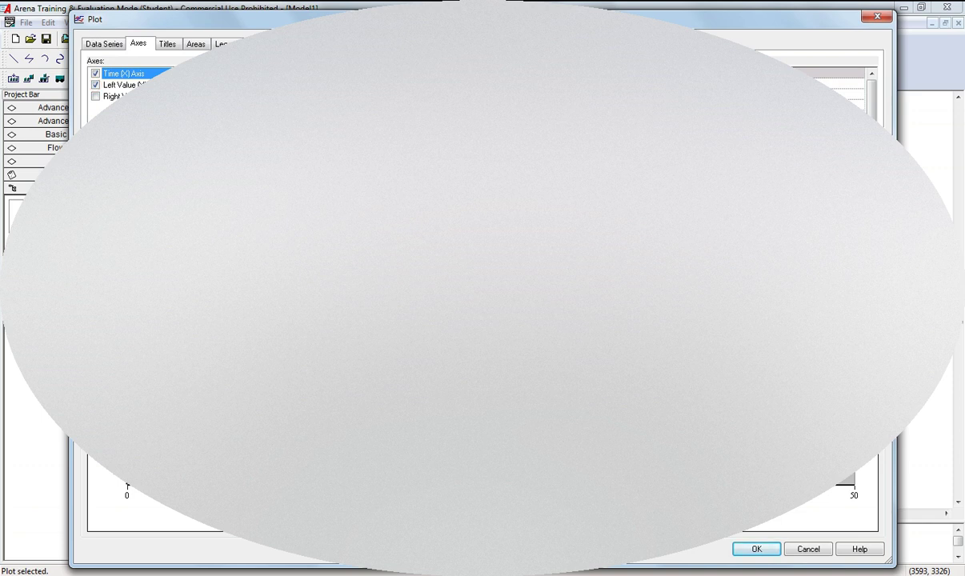
pyautogui.click(125, 85)
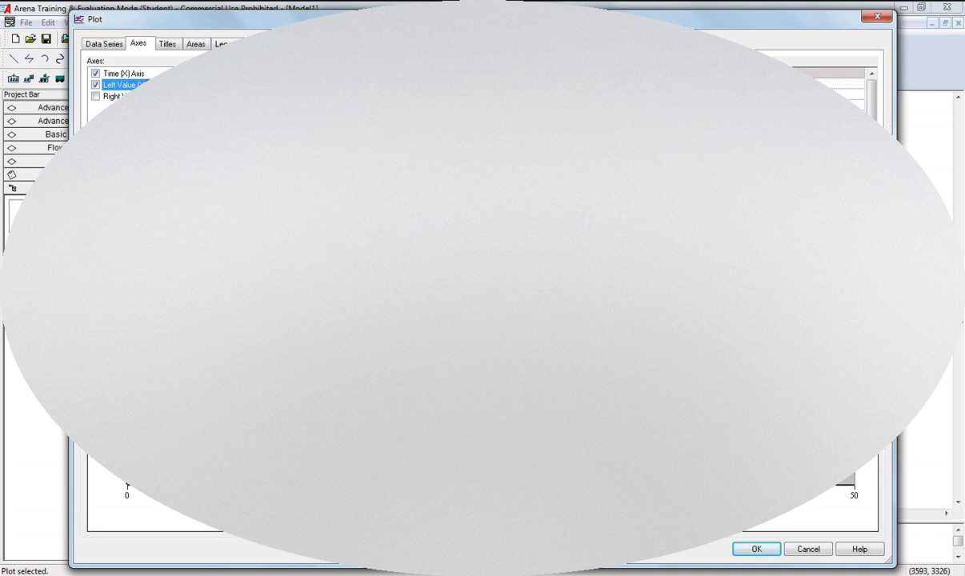
pyautogui.moveTo(871, 126); pyautogui.dragTo(872, 184)
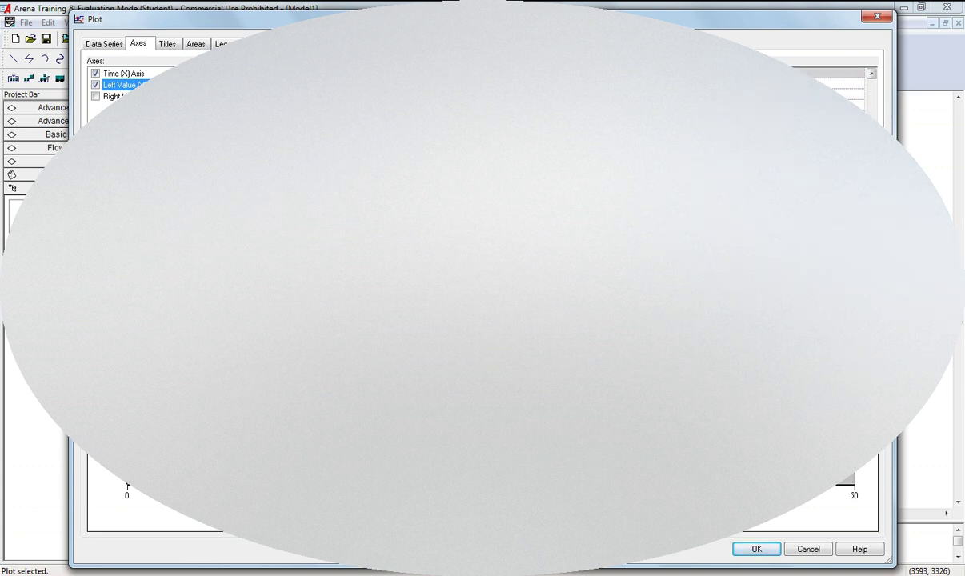
pyautogui.press('Tab')
pyautogui.press('Return')
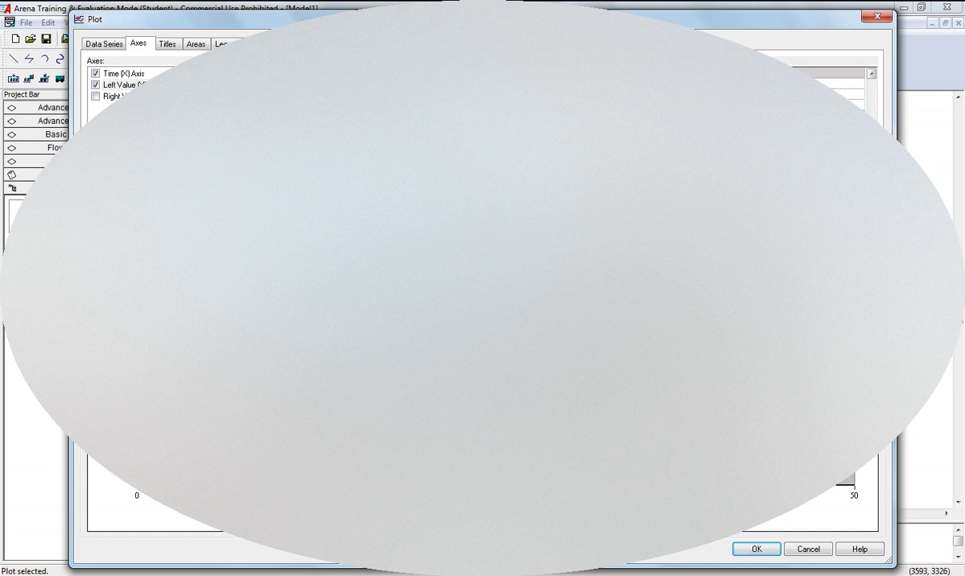
pyautogui.click(754, 549)
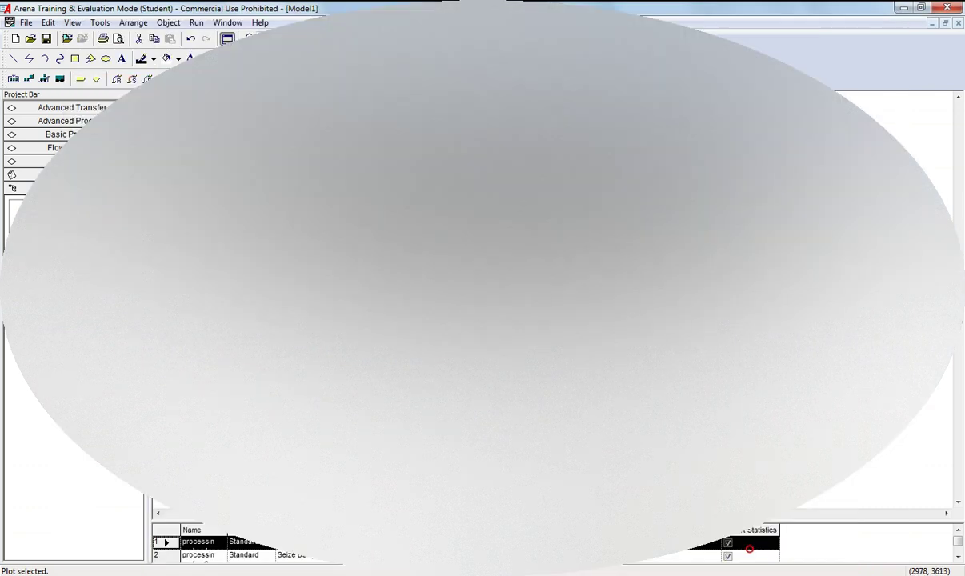
# Step: Save the model as "plotting work in process" and set up the run to last 120 minutes
pyautogui.click(46, 38)
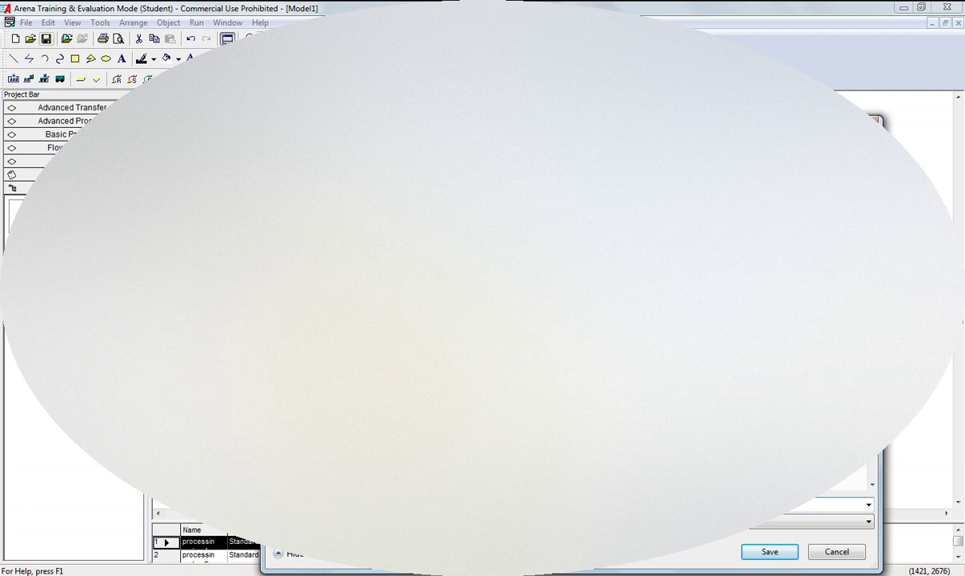
pyautogui.press('Return')
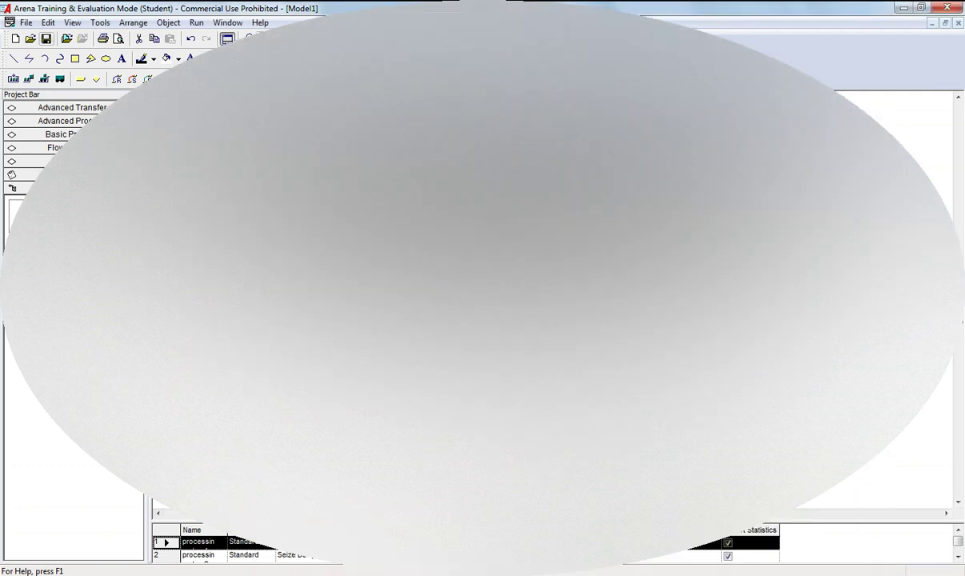
pyautogui.click(196, 22)
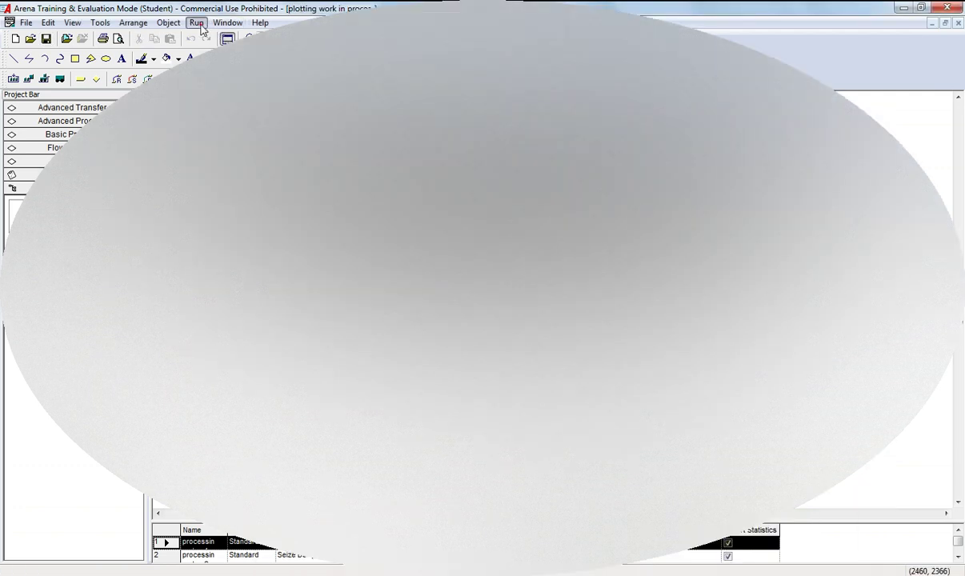
pyautogui.click(203, 36)
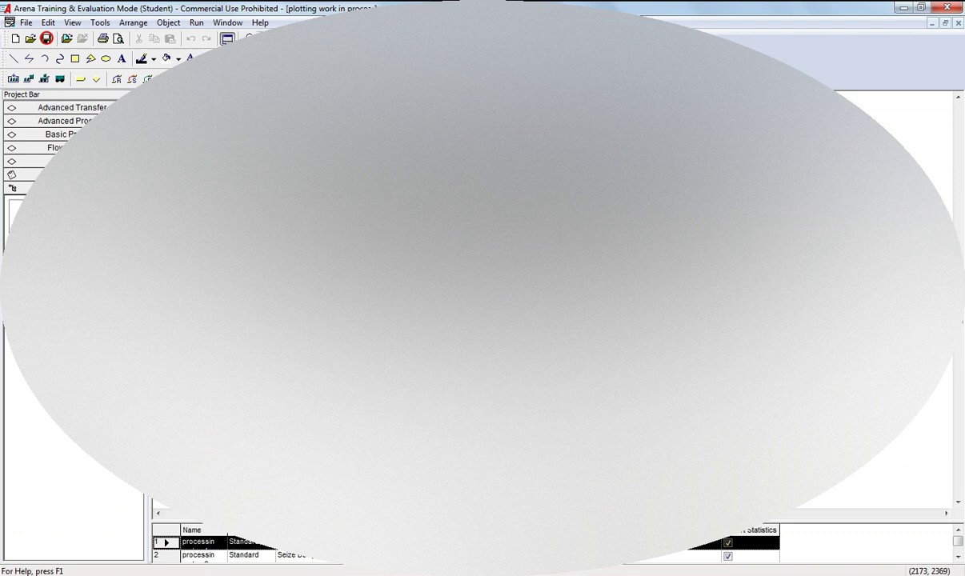
# Step: Slow the animation to a speed factor of 0.000867 and run the simulation
pyautogui.press('less')
pyautogui.press('less')
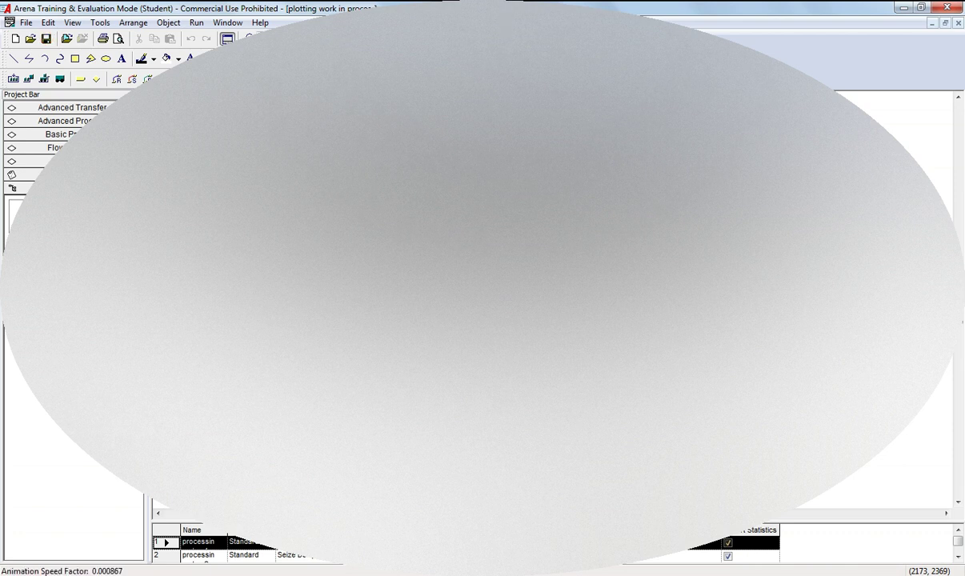
pyautogui.press('F5')
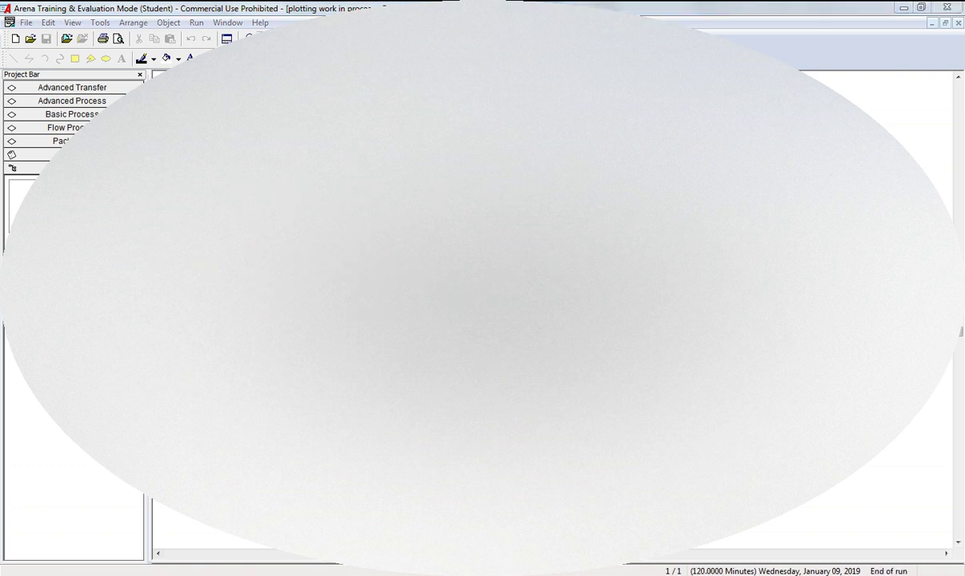
# Step: End the completed simulation run and open the run setup
pyautogui.click(533, 324)
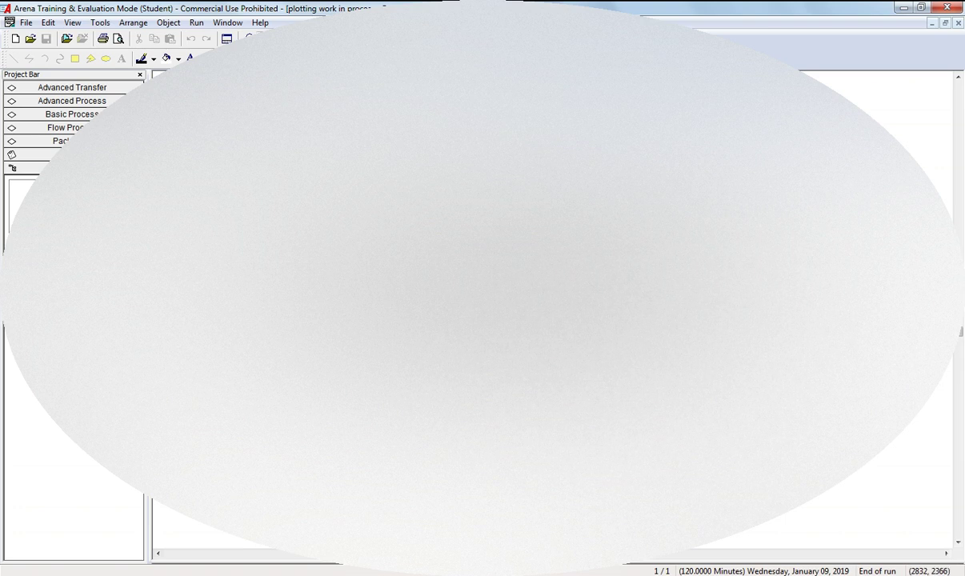
pyautogui.click(436, 39)
pyautogui.click(192, 22)
pyautogui.click(198, 35)
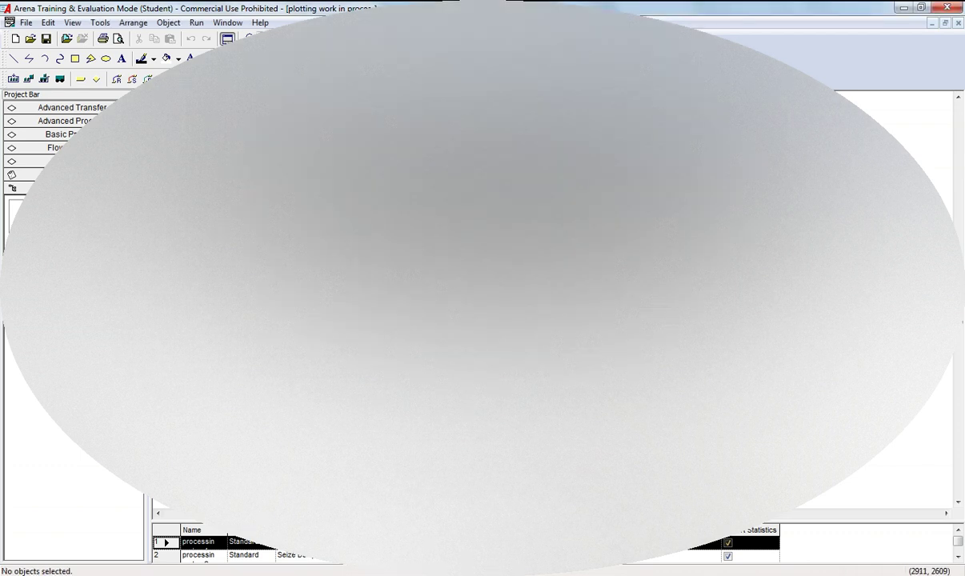
# Step: Set the maximum of the plot's time axis to 120, accept the plot settings and run the simulation
pyautogui.doubleClick(496, 201)
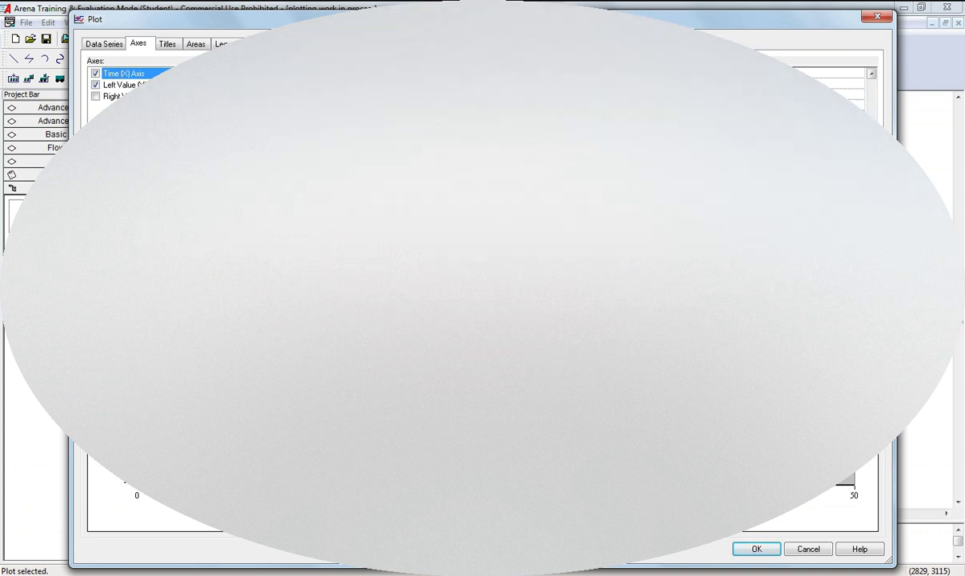
pyautogui.moveTo(872, 128); pyautogui.dragTo(872, 148)
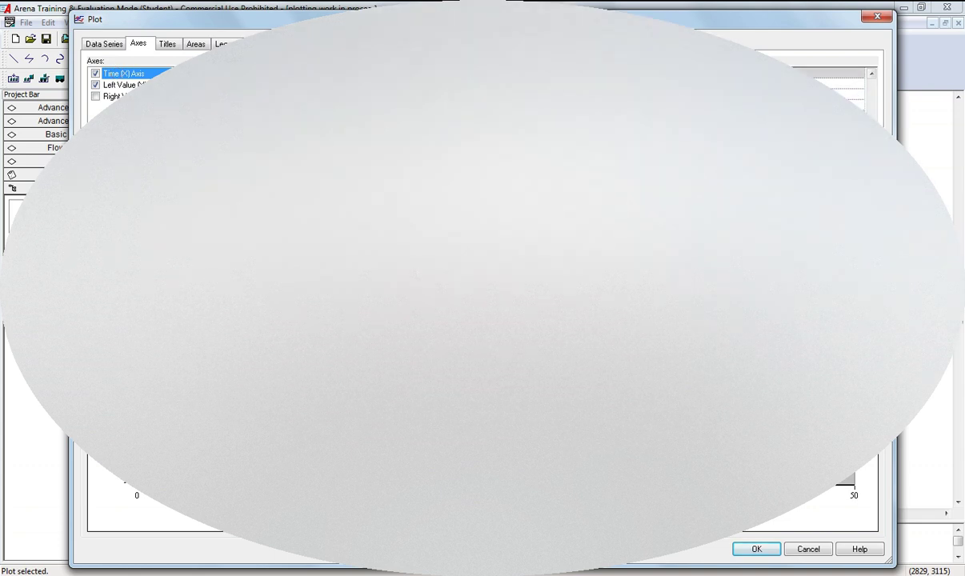
pyautogui.click(752, 128)
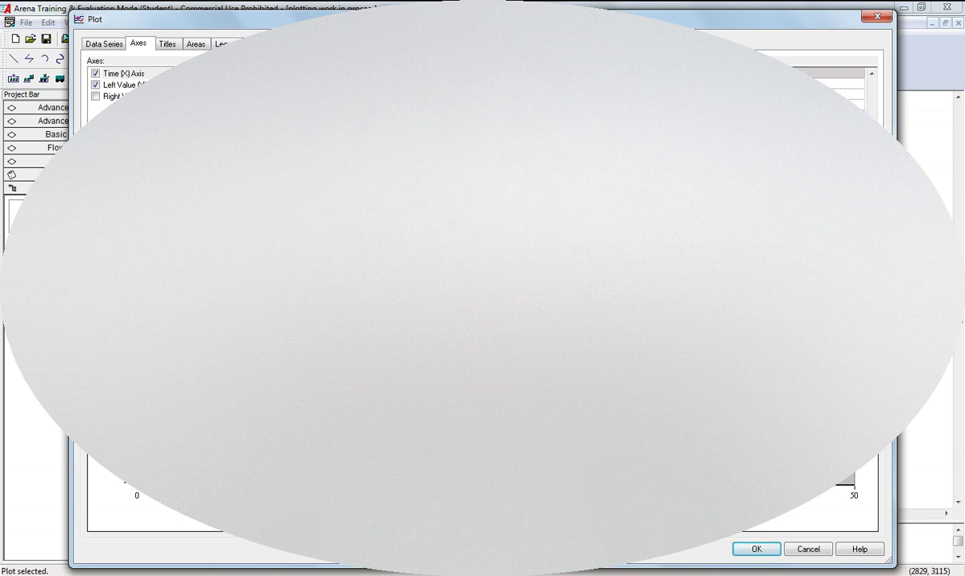
pyautogui.press('Return')
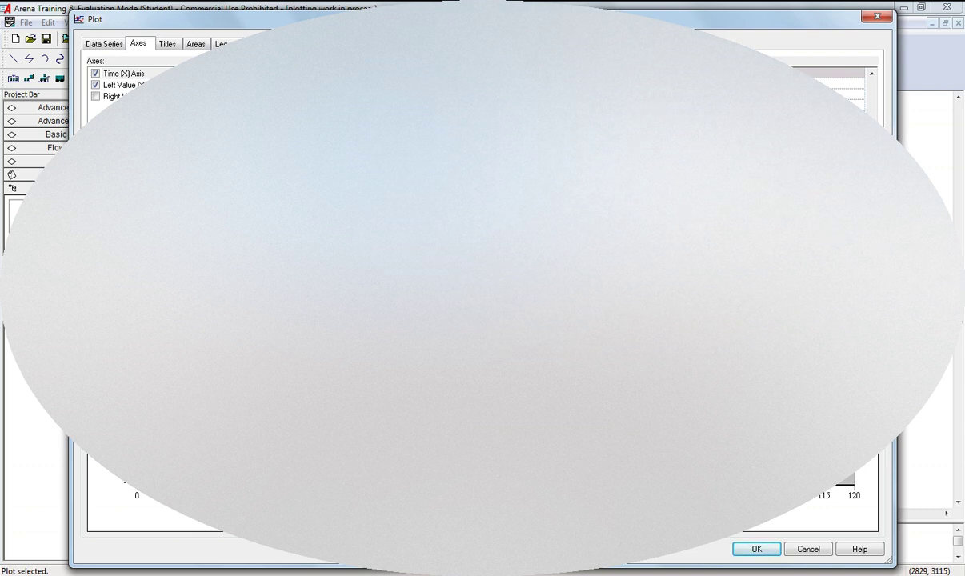
pyautogui.click(754, 548)
pyautogui.press('F5')
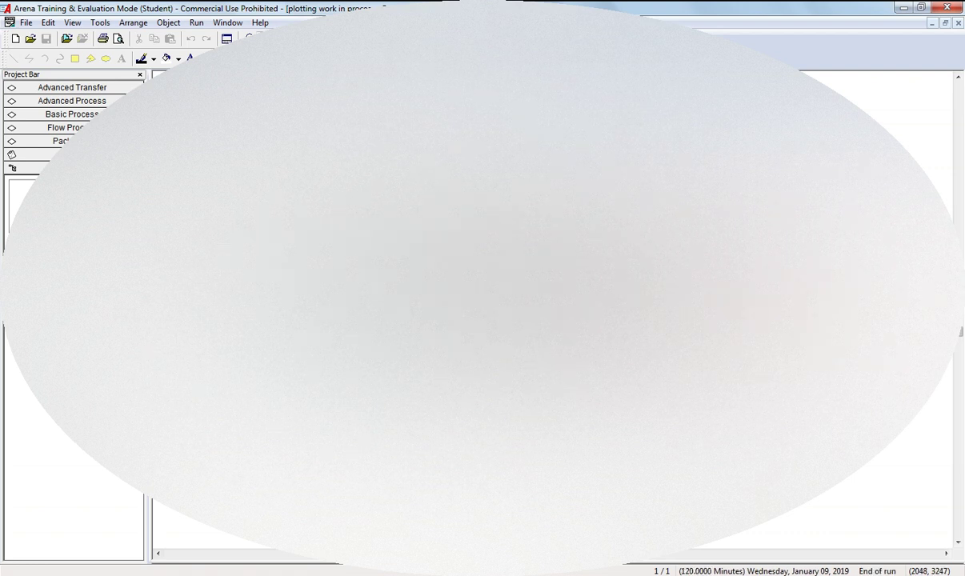
# Step: End the run, reopen the plot settings and adjust the time axis properties further
pyautogui.hotkey('alt', 'F5')
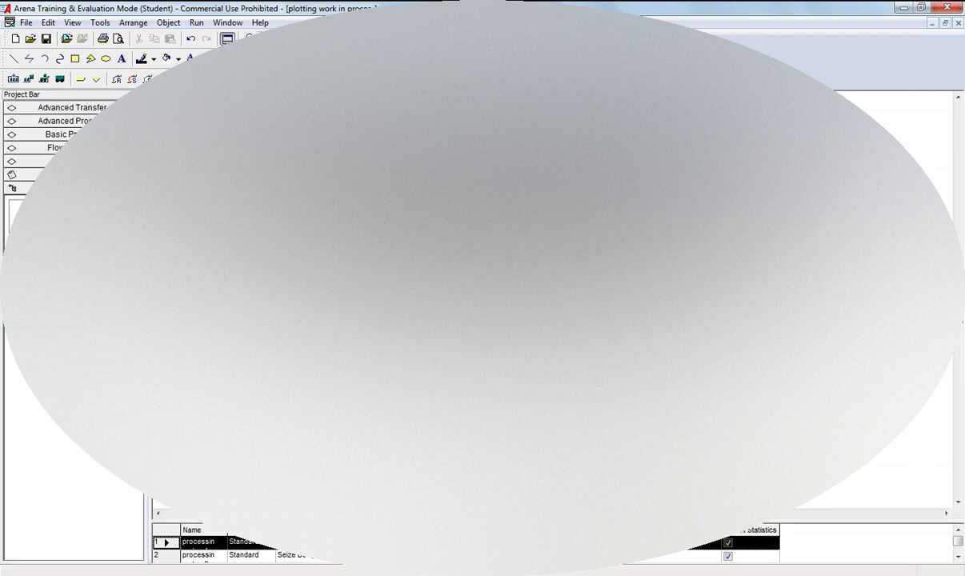
pyautogui.doubleClick(496, 208)
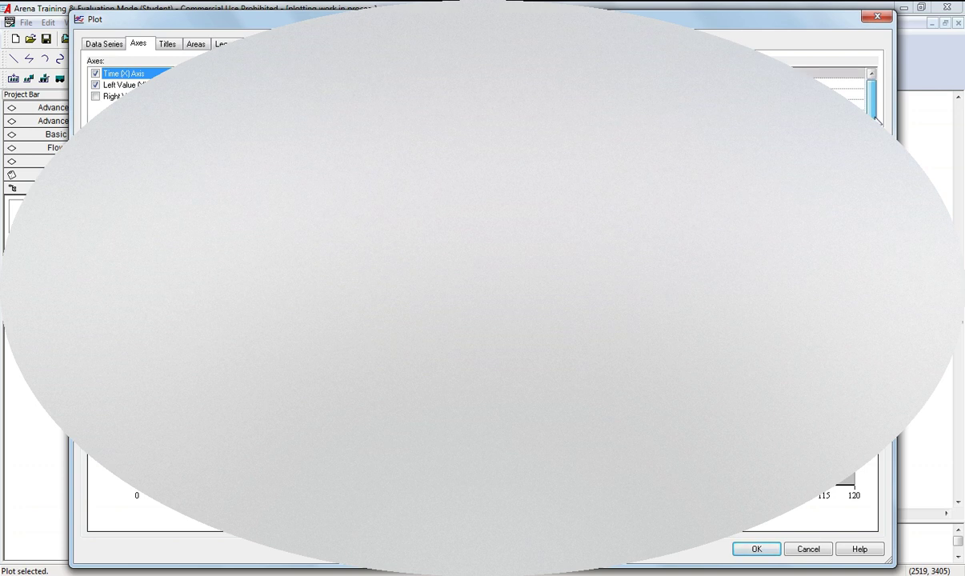
pyautogui.moveTo(874, 117); pyautogui.dragTo(874, 129)
pyautogui.click(372, 168)
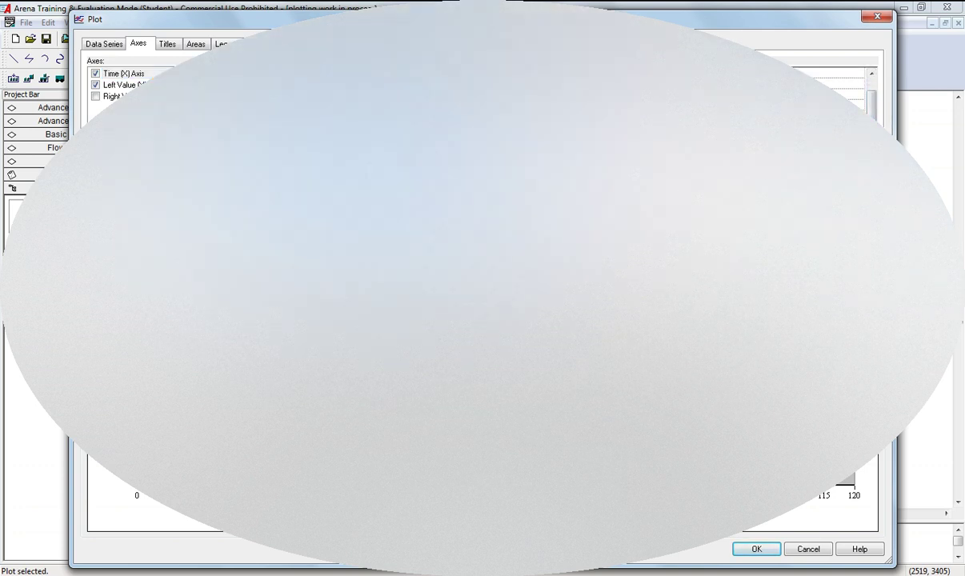
pyautogui.click(857, 122)
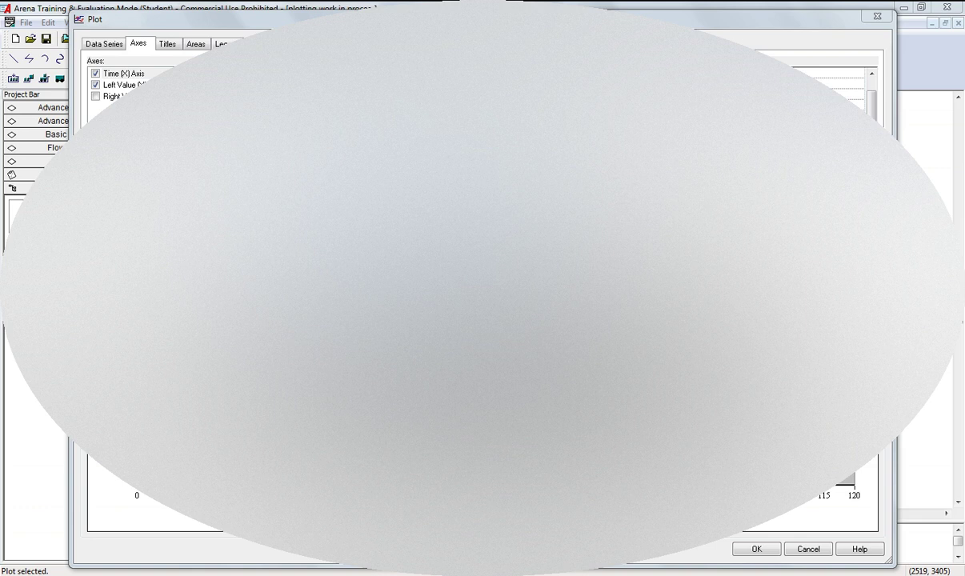
pyautogui.press('Return')
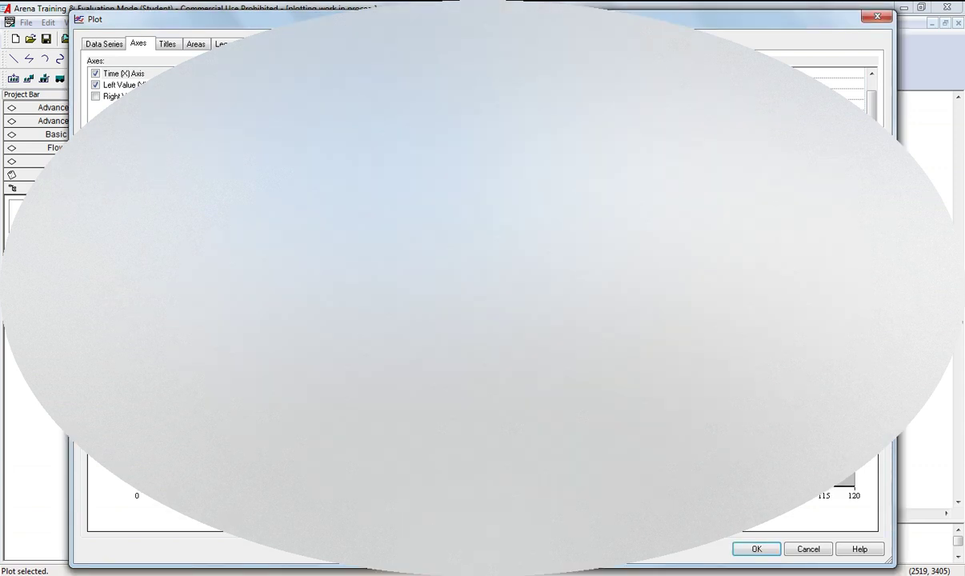
pyautogui.click(749, 546)
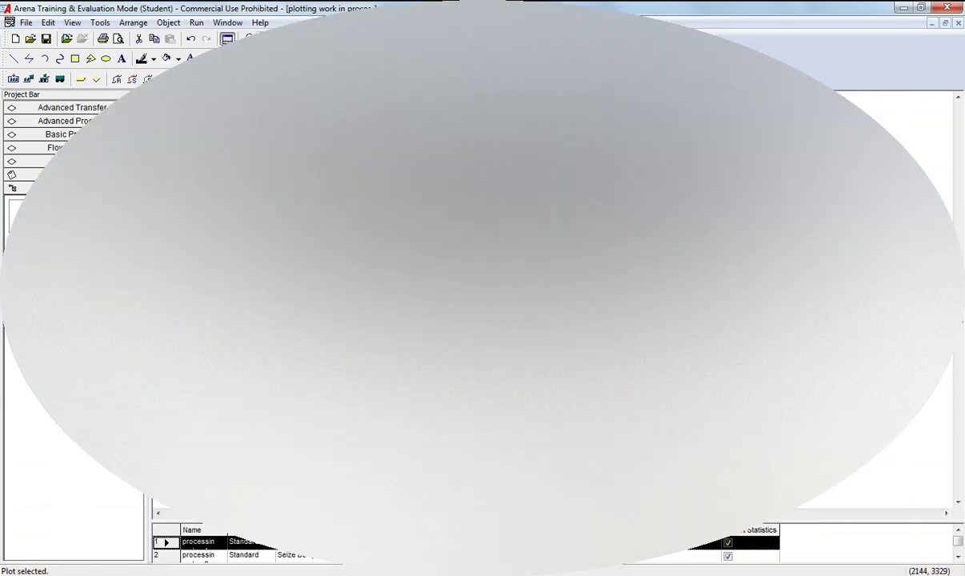
# Step: Edit the properties of the plot's left value axis, accept the settings and run the simulation
pyautogui.doubleClick(498, 192)
pyautogui.click(151, 85)
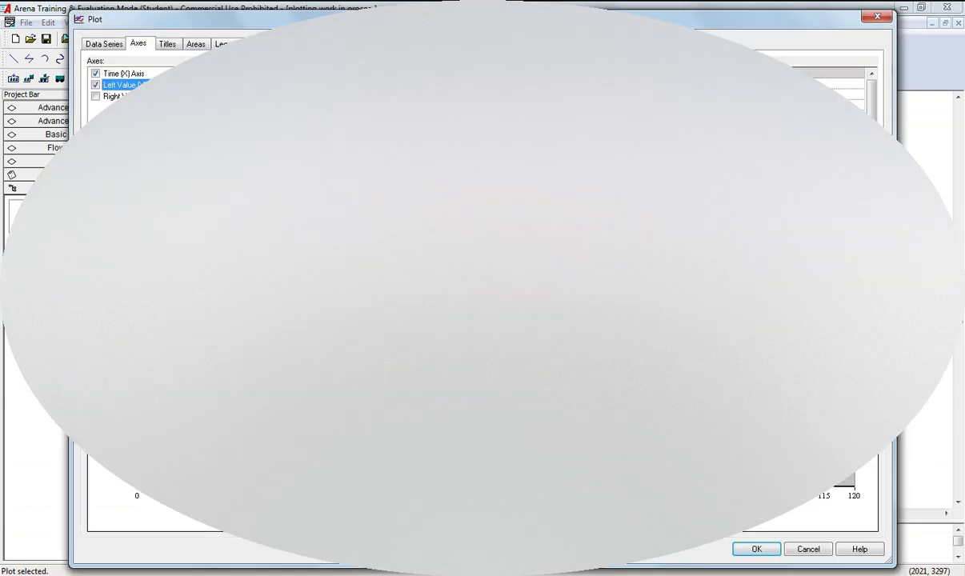
pyautogui.moveTo(872, 128); pyautogui.dragTo(871, 192)
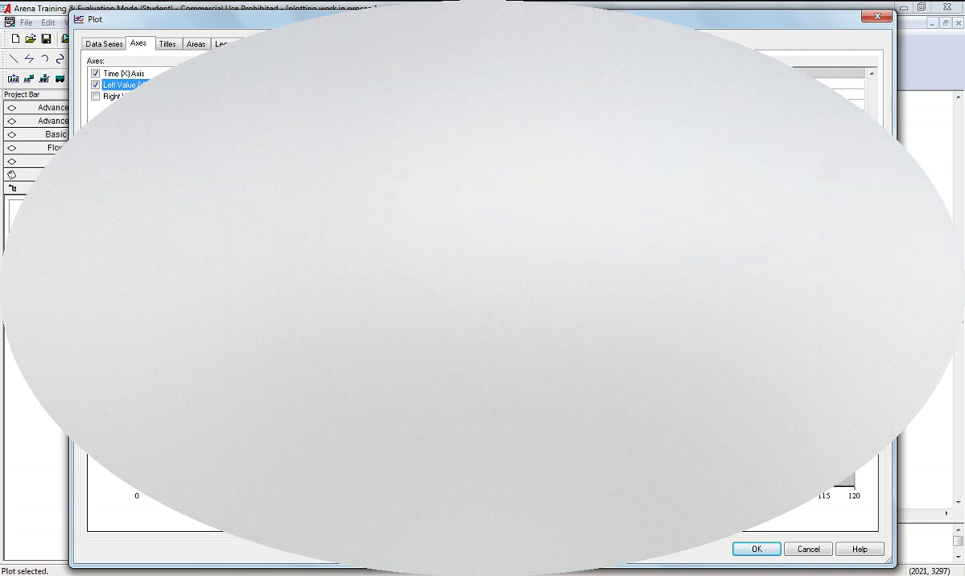
pyautogui.click(688, 96)
pyautogui.click(756, 549)
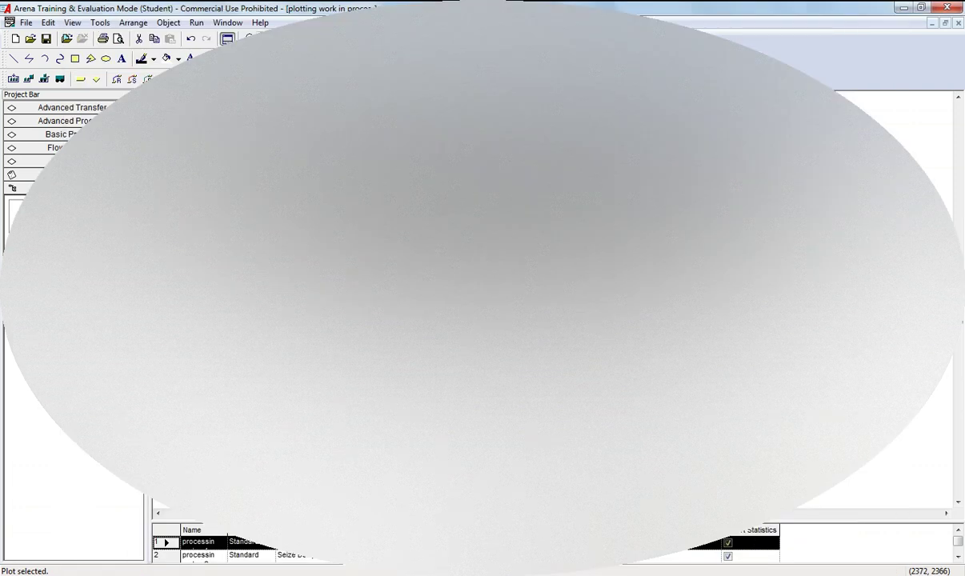
pyautogui.press('F5')
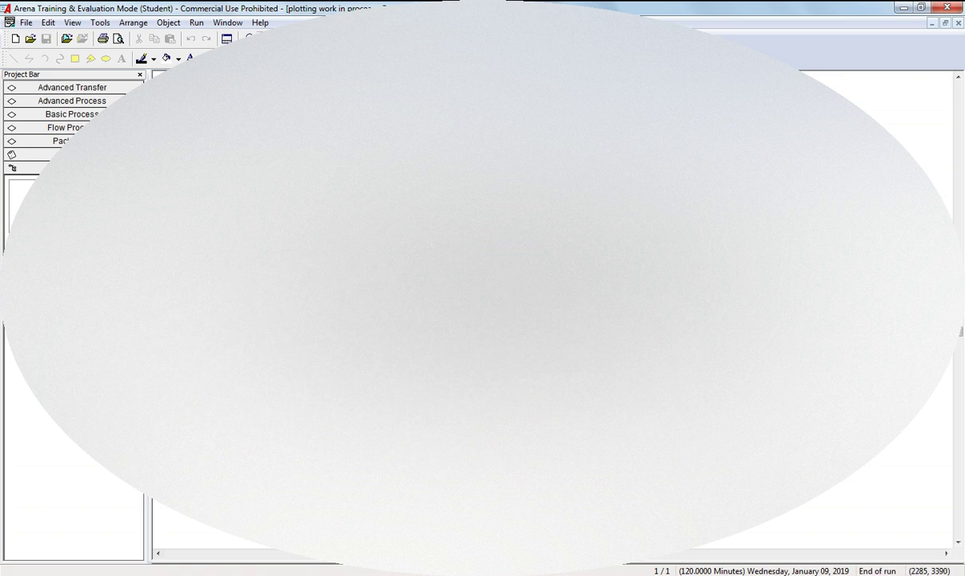
# Step: End the run, reopen the plot settings and revise another property of the left value axis
pyautogui.click(456, 38)
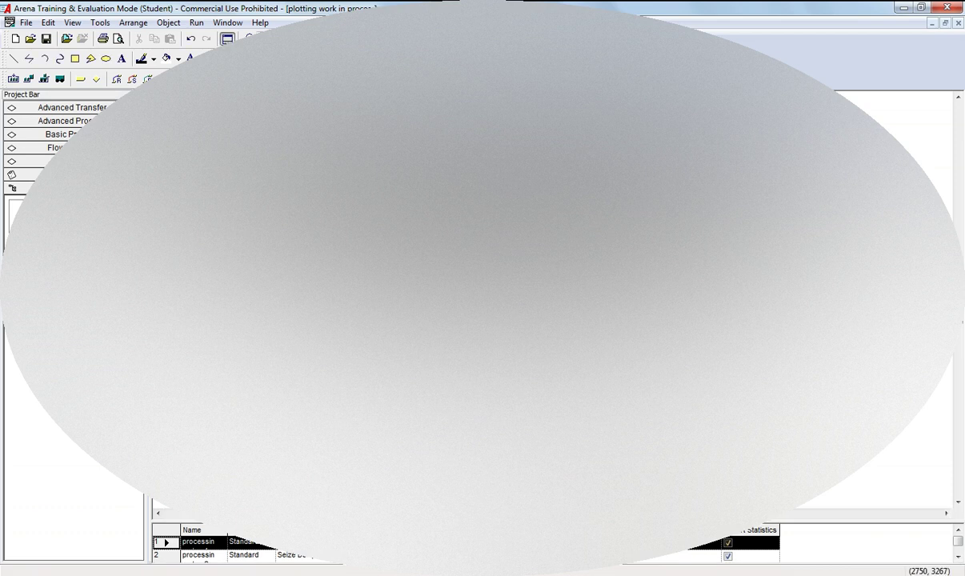
pyautogui.doubleClick(448, 264)
pyautogui.click(120, 84)
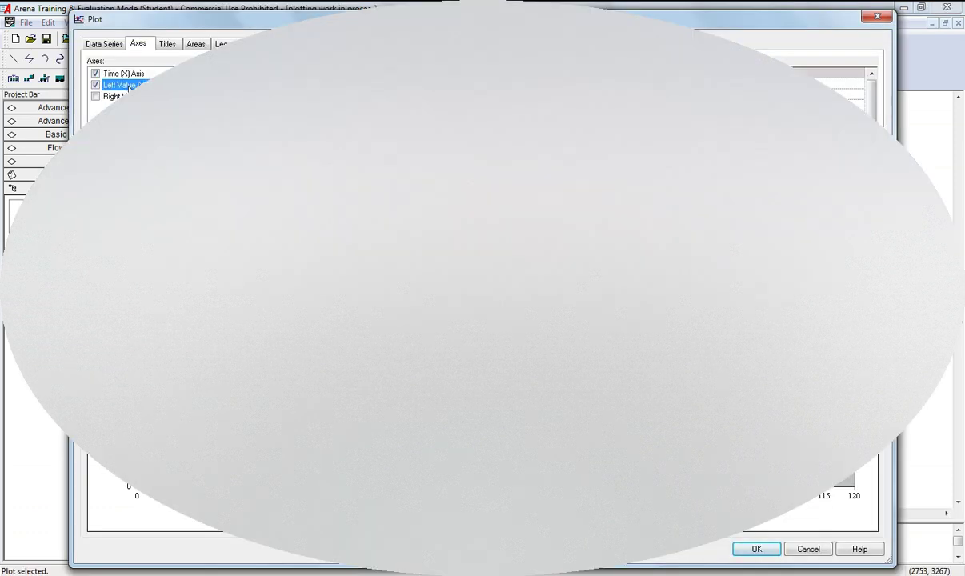
pyautogui.moveTo(871, 120); pyautogui.dragTo(872, 161)
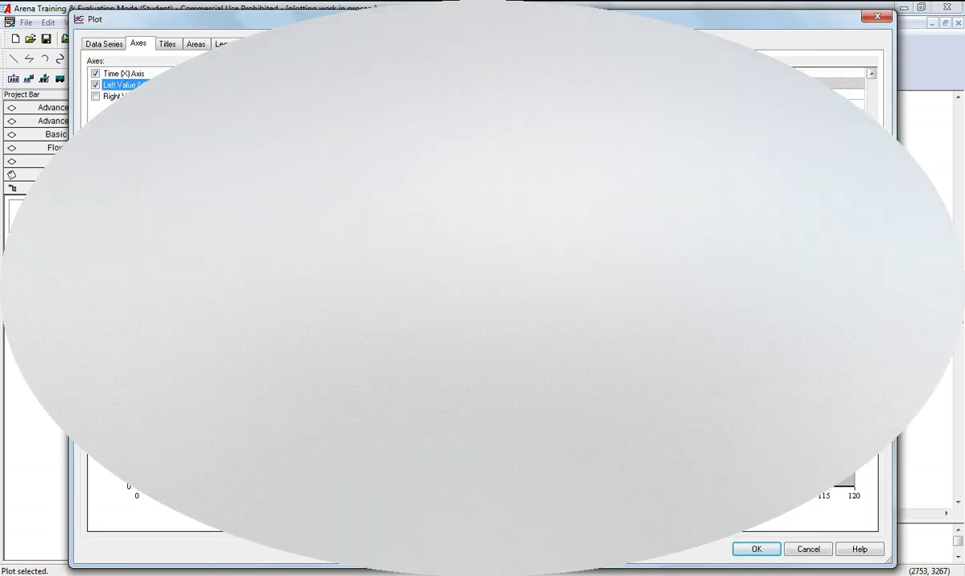
pyautogui.click(721, 152)
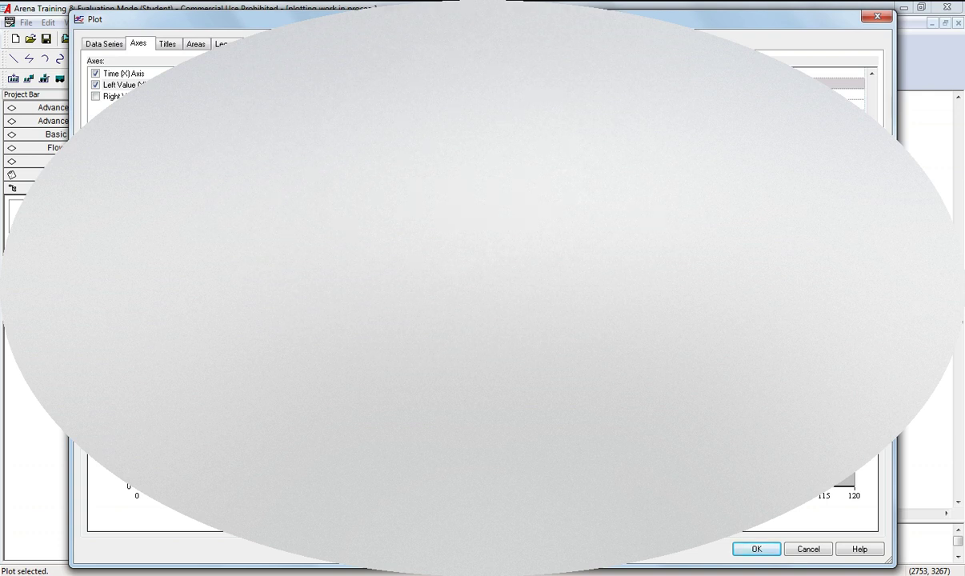
pyautogui.click(756, 549)
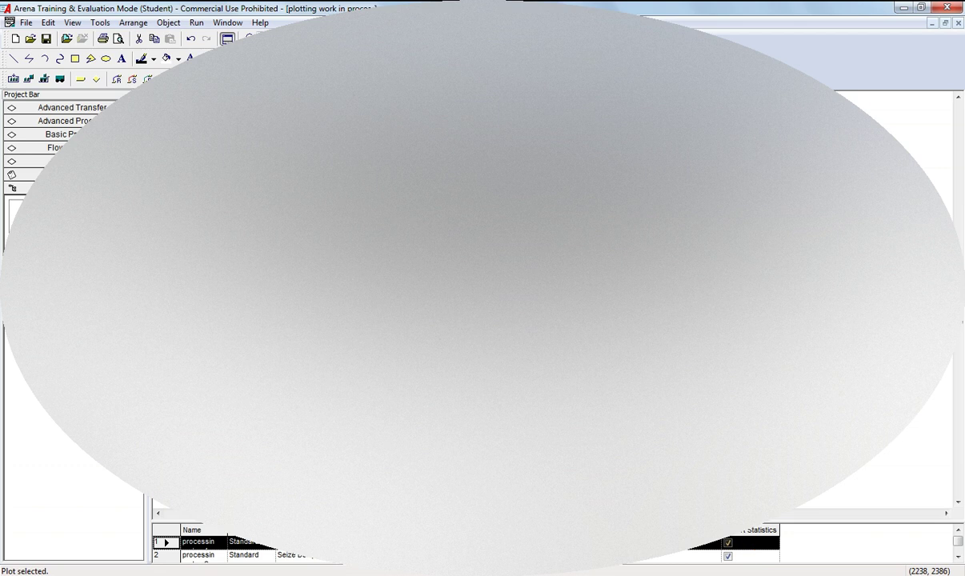
# Step: Run the simulation with the revised plot, end the run and save the model
pyautogui.press('F5')
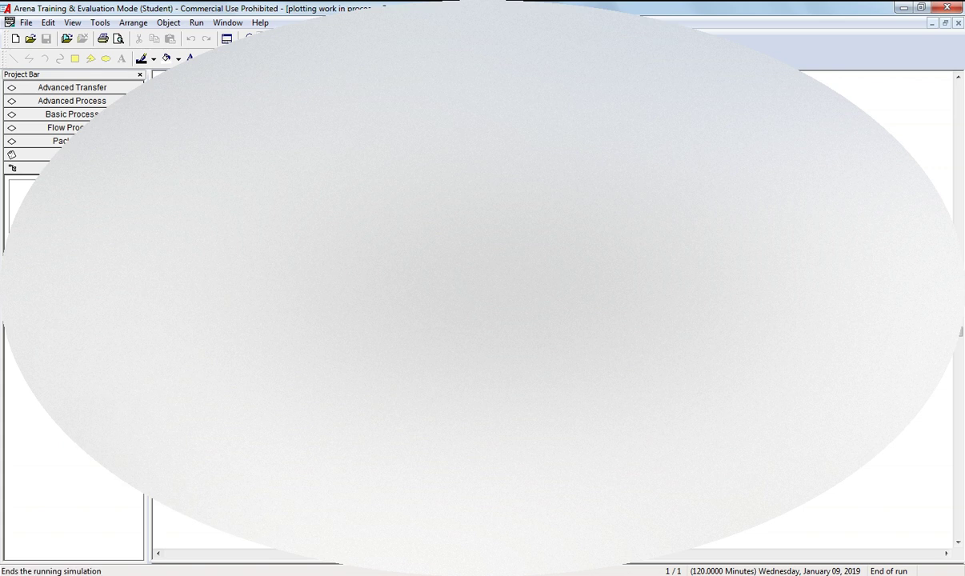
pyautogui.click(435, 38)
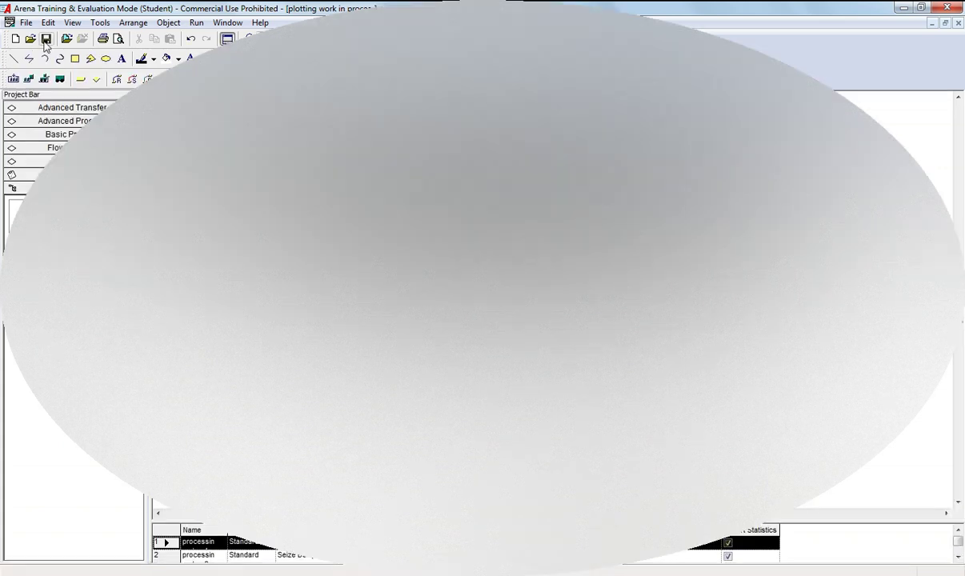
pyautogui.click(45, 41)
pyautogui.click(876, 575)
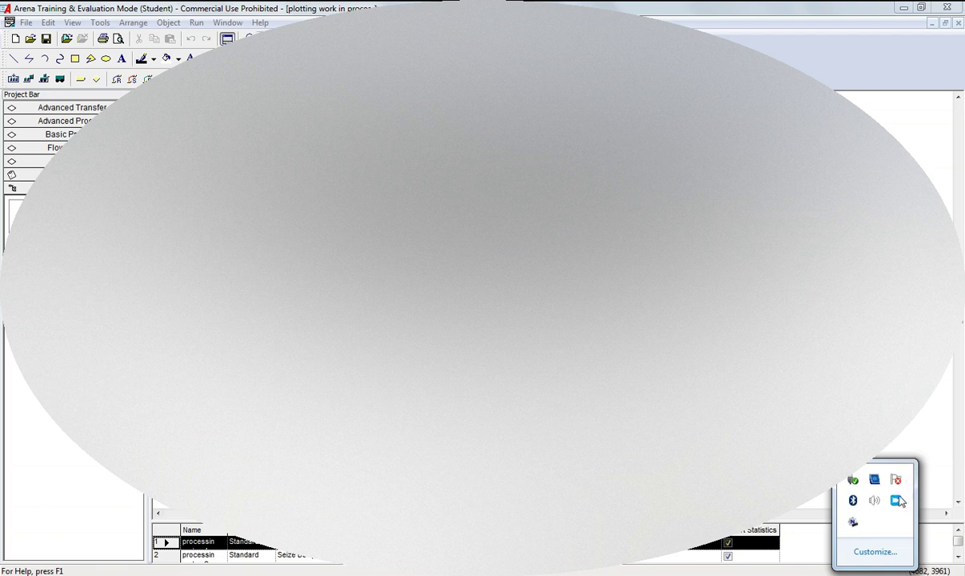
pyautogui.click(829, 428)
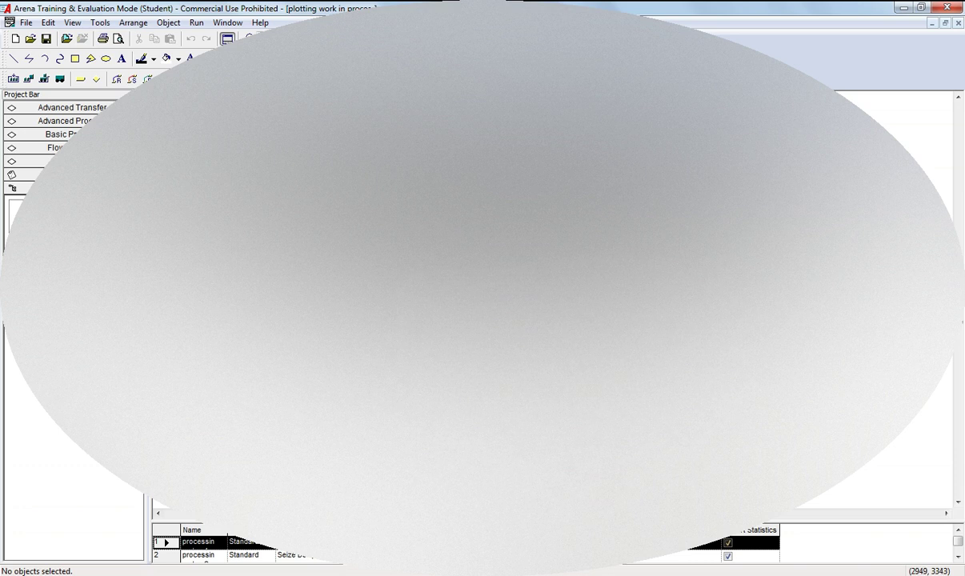
# Step: Add a second data series to the plot, name it for the other worker's work in process and build its source expression
pyautogui.click(521, 384)
pyautogui.doubleClick(520, 384)
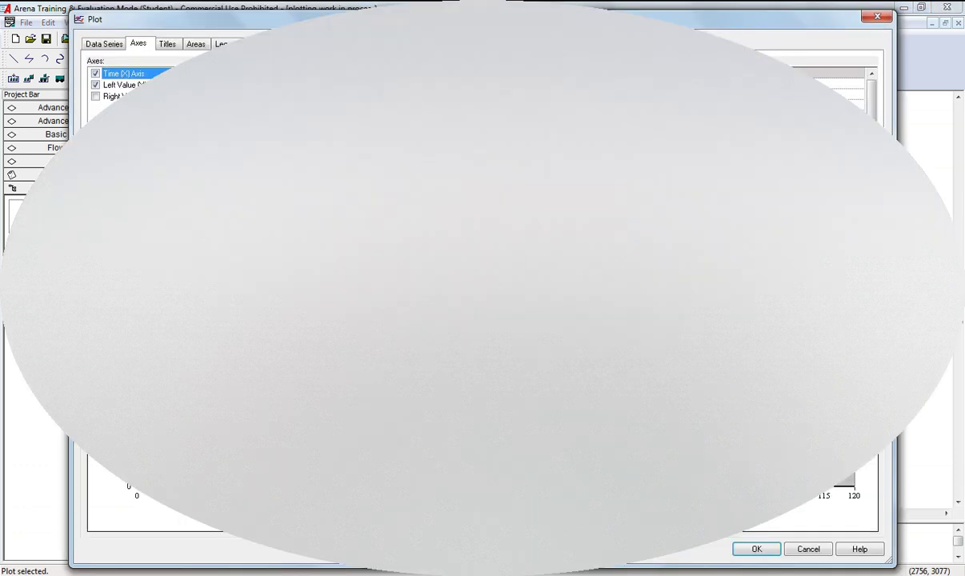
pyautogui.click(106, 45)
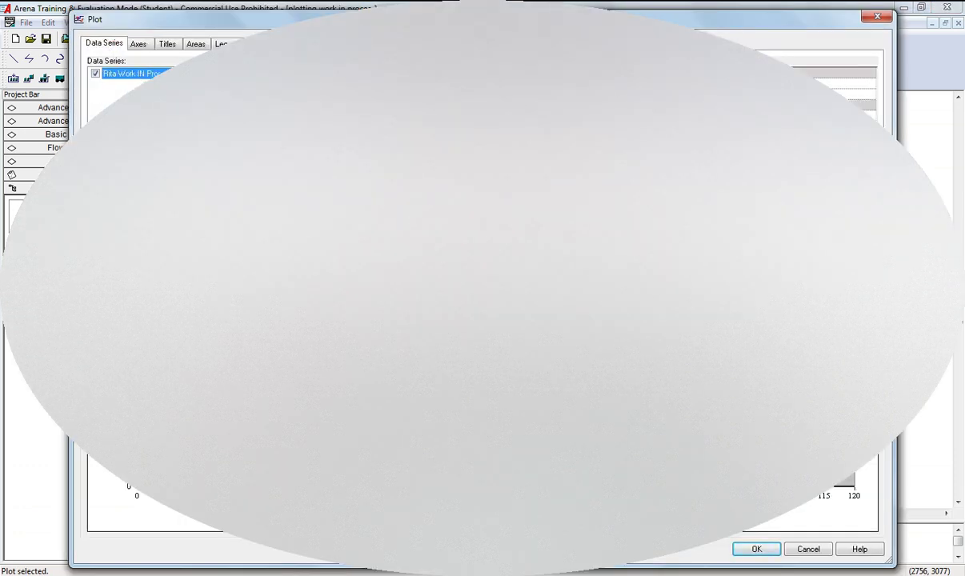
pyautogui.click(116, 238)
pyautogui.click(720, 83)
pyautogui.click(720, 94)
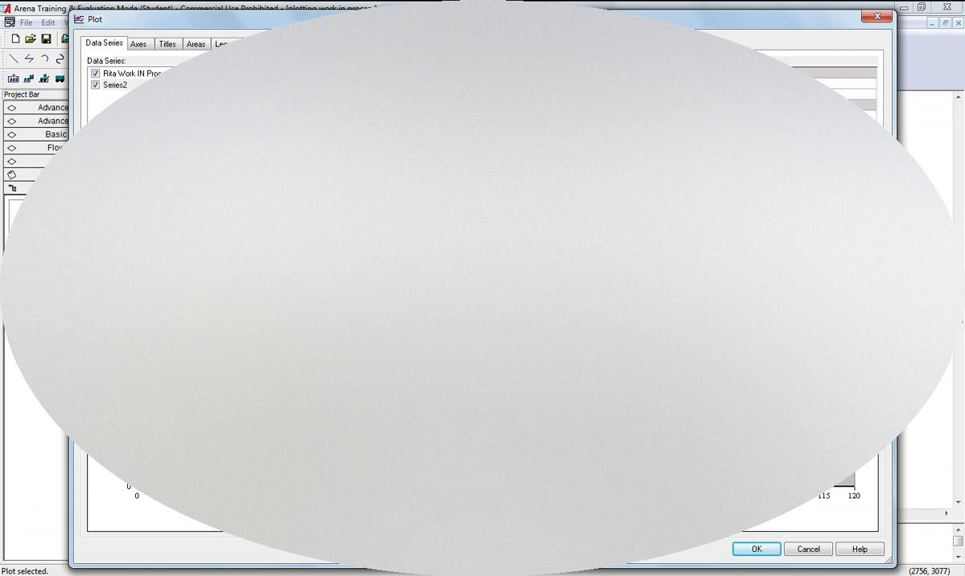
pyautogui.click(863, 96)
pyautogui.click(869, 94)
pyautogui.click(837, 106)
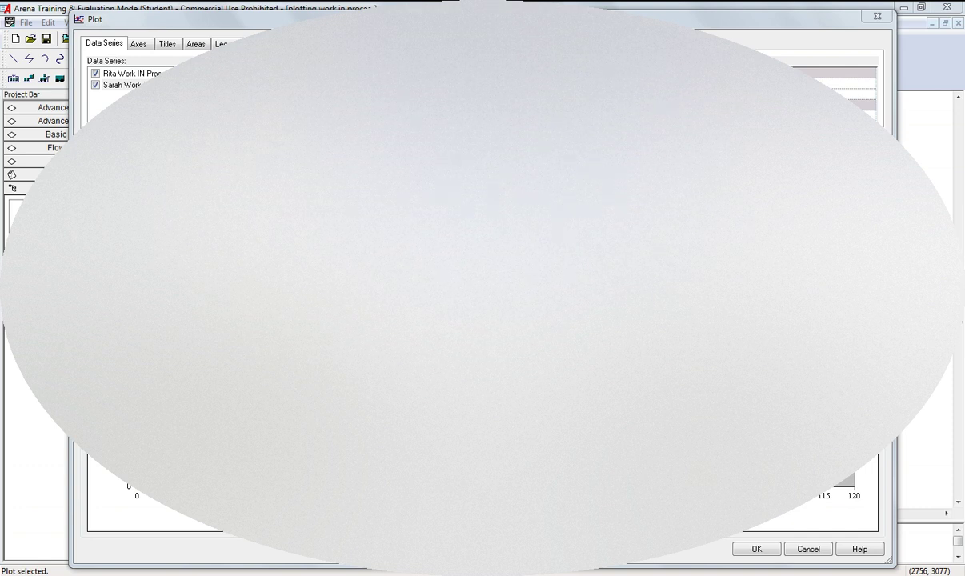
pyautogui.press('Return')
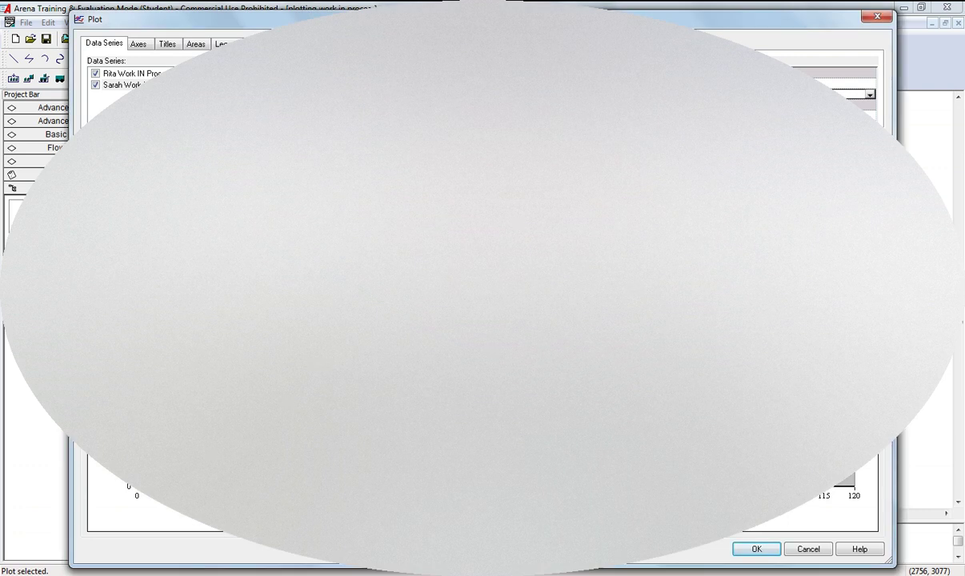
# Step: Hide the plot's left value axis, show the right value axis and set the time axis maximum to 20
pyautogui.click(139, 45)
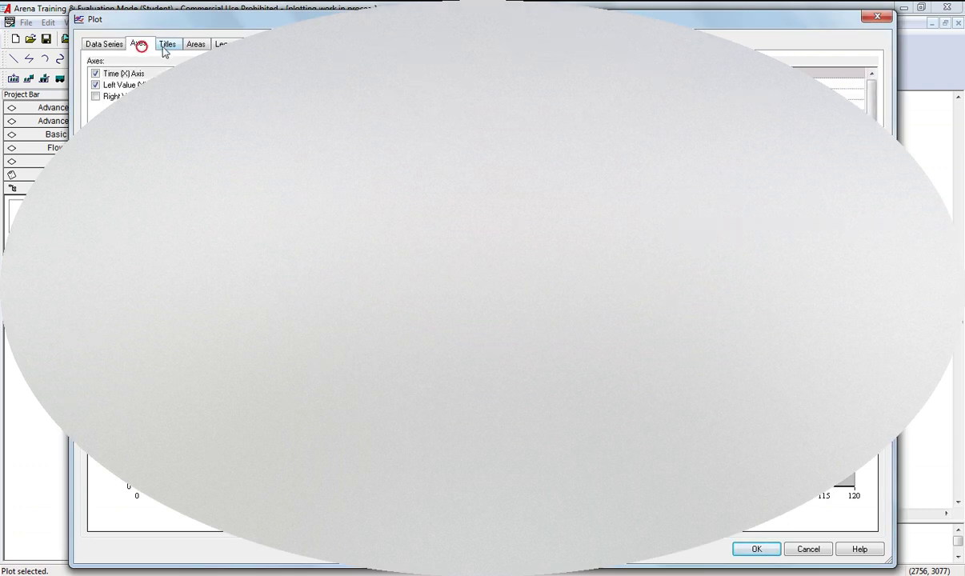
pyautogui.click(96, 86)
pyautogui.click(95, 96)
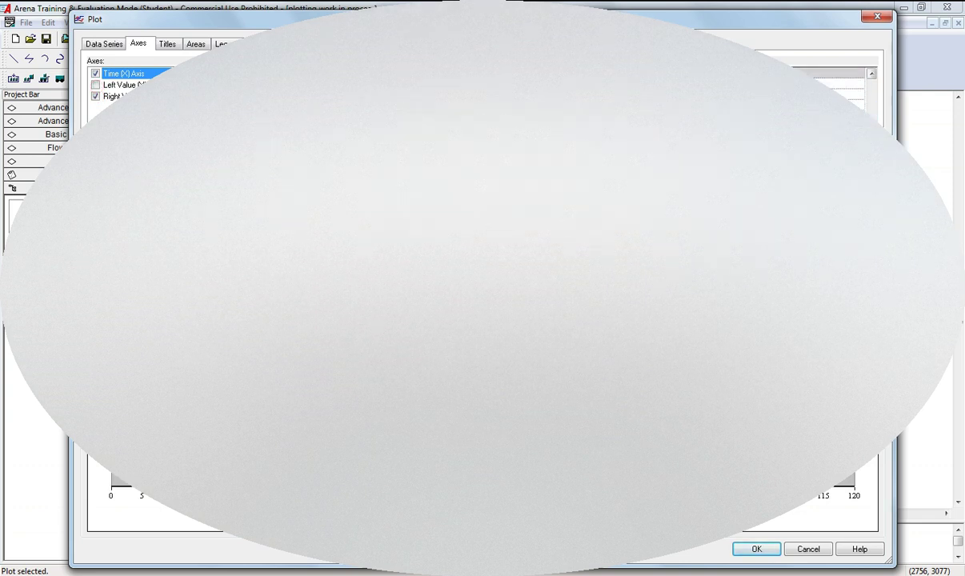
pyautogui.click(393, 152)
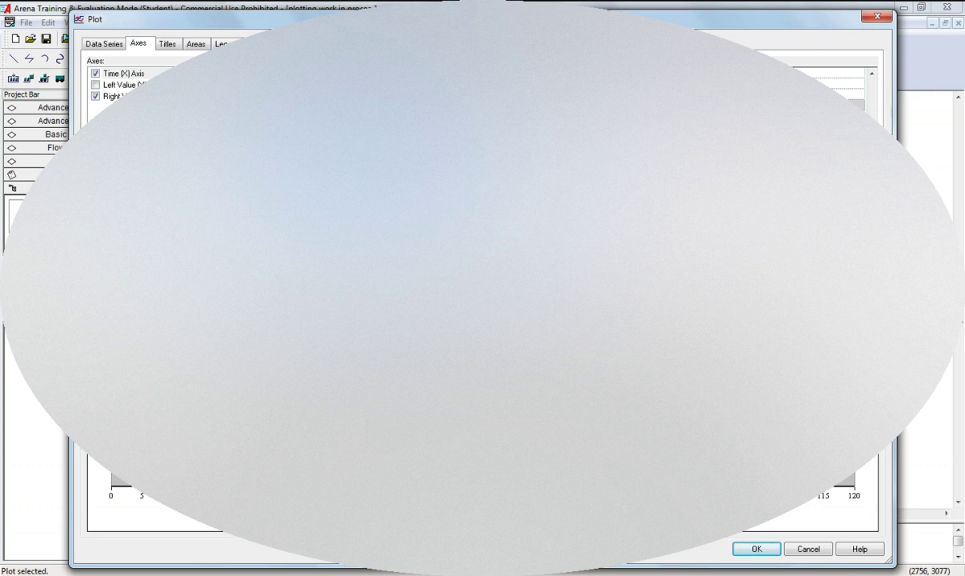
pyautogui.write('20')
pyautogui.press('Return')
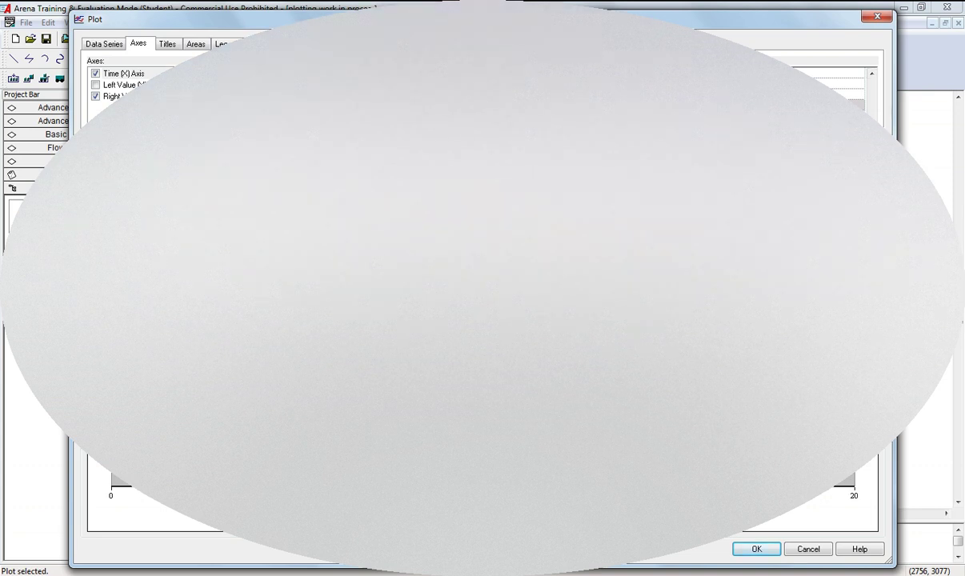
# Step: Apply the plot's axis settings, run the simulation and end the run
pyautogui.moveTo(872, 148); pyautogui.dragTo(872, 170)
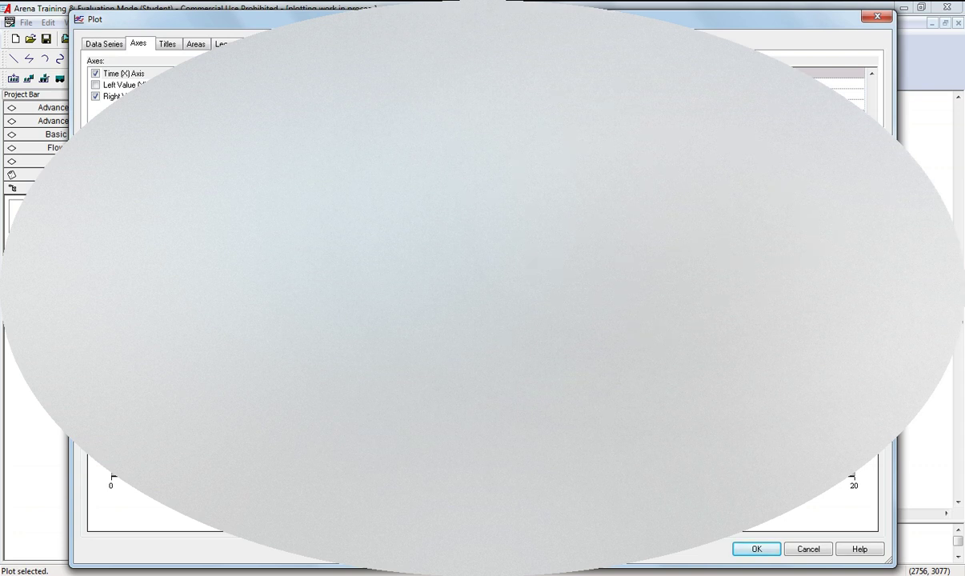
pyautogui.click(756, 549)
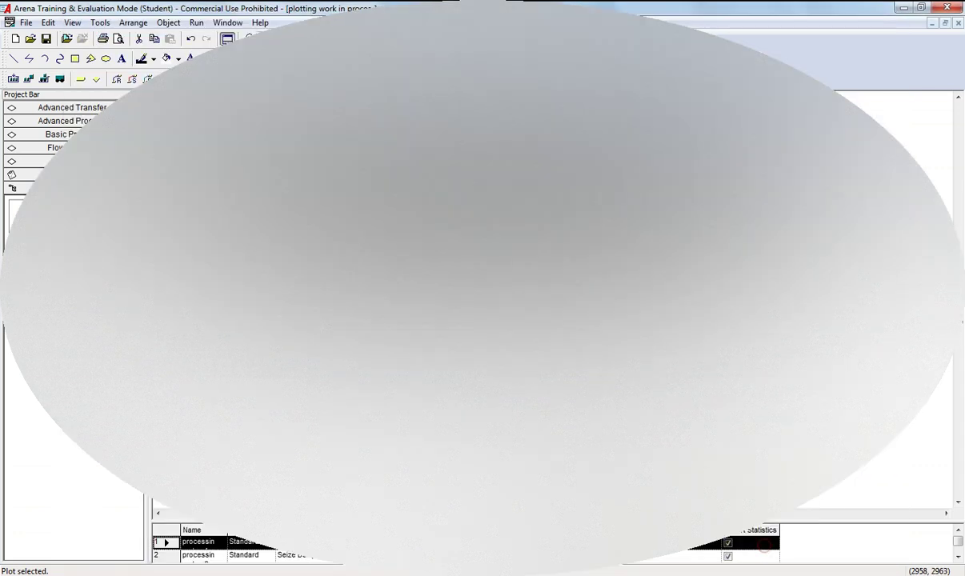
pyautogui.press('F5')
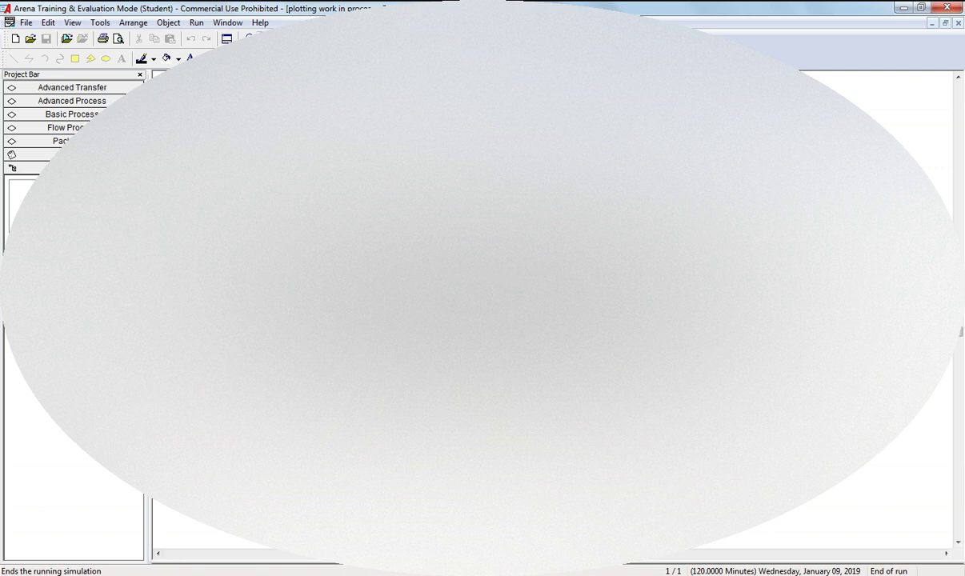
pyautogui.click(481, 39)
# Step: Show the plot's left value axis again, revise a property of the right value axis and run the simulation
pyautogui.doubleClick(489, 272)
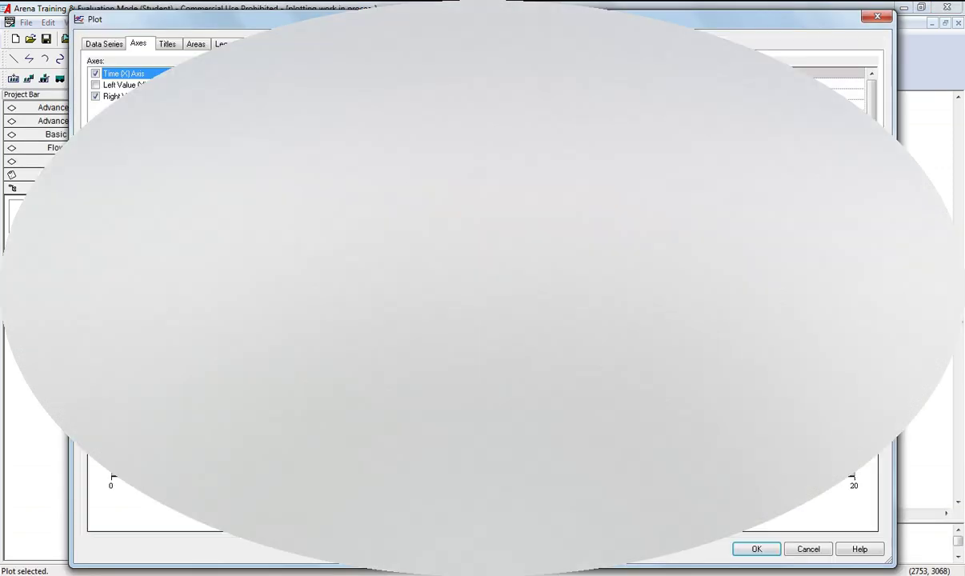
pyautogui.click(96, 85)
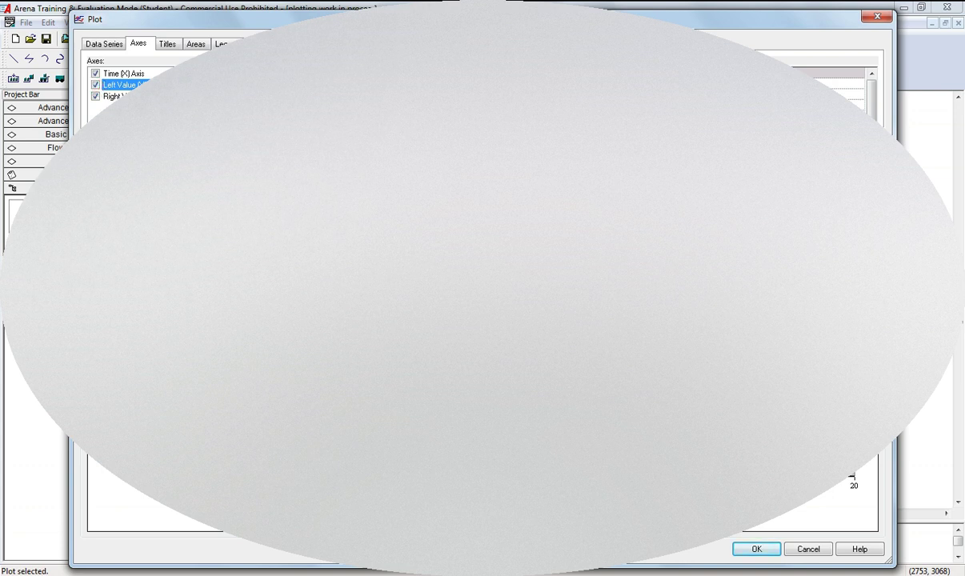
pyautogui.click(135, 96)
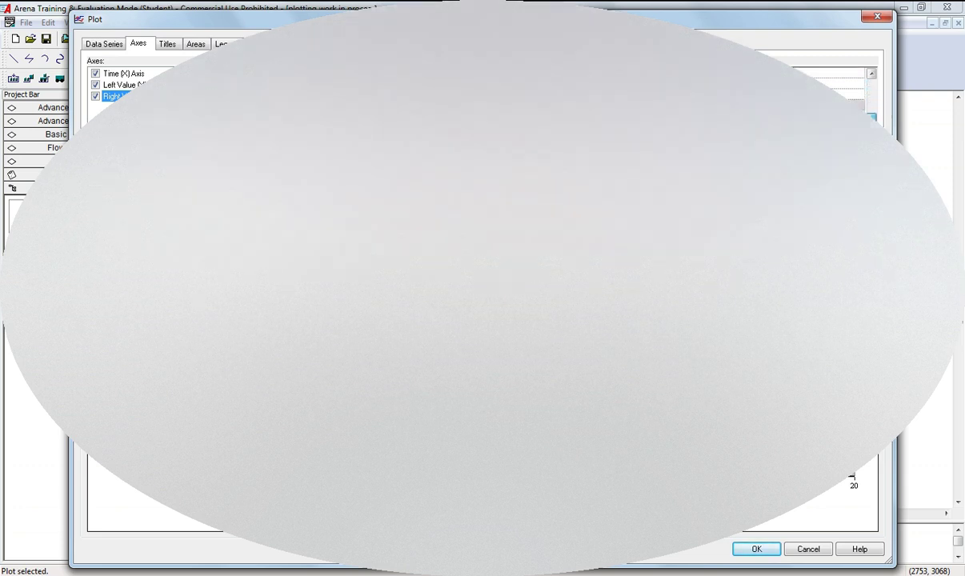
pyautogui.click(753, 152)
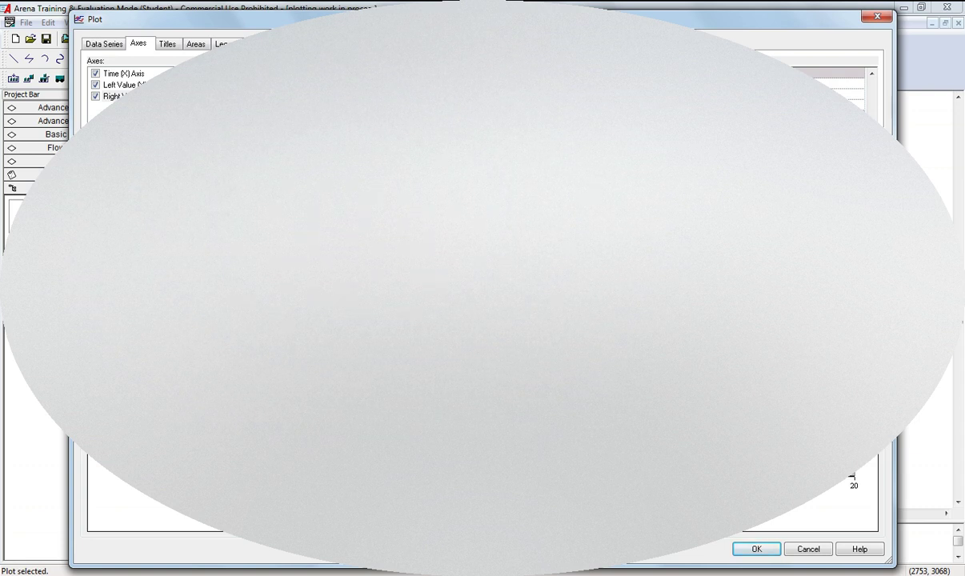
pyautogui.click(755, 548)
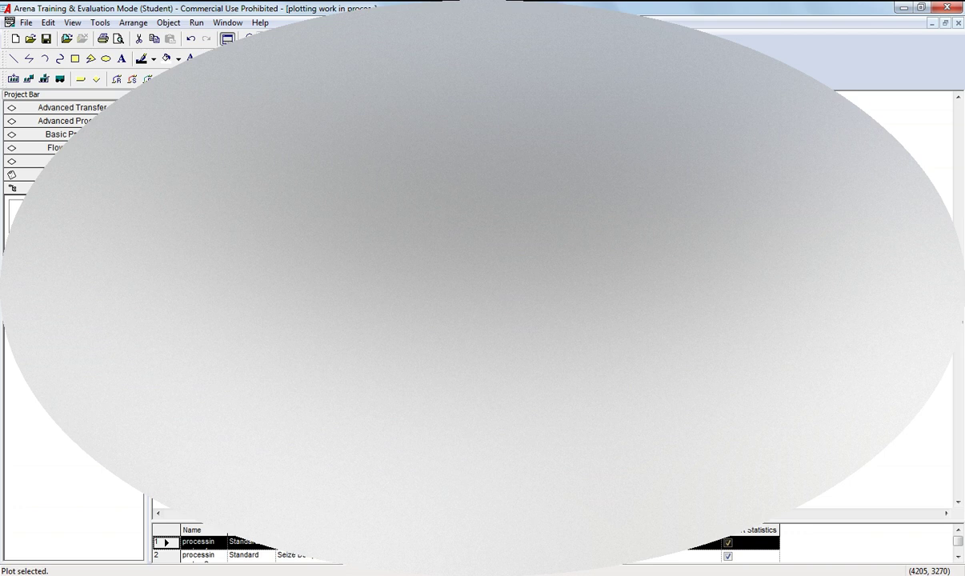
pyautogui.click(410, 39)
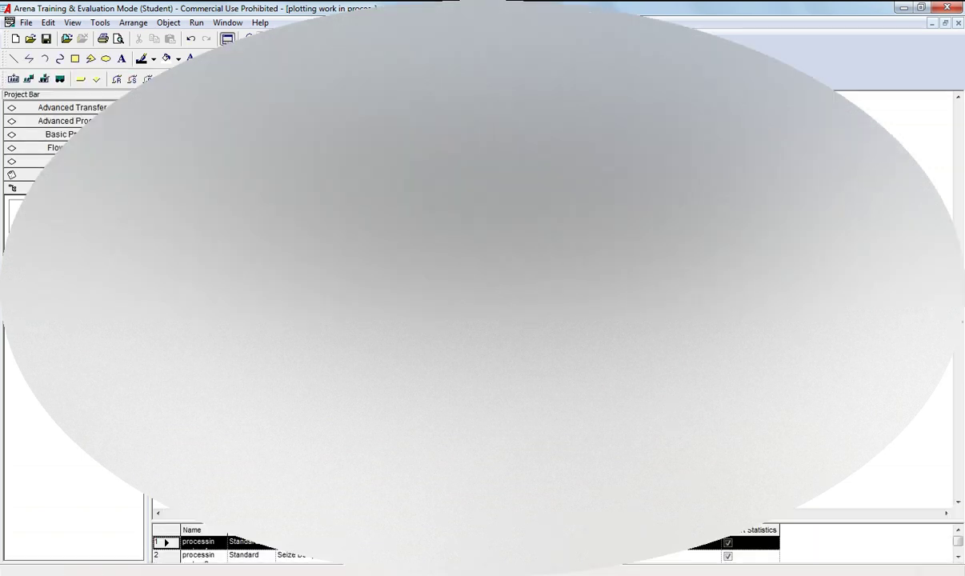
# Step: Review the plot's axis, title and legend settings and try the 3-D view option
pyautogui.doubleClick(489, 192)
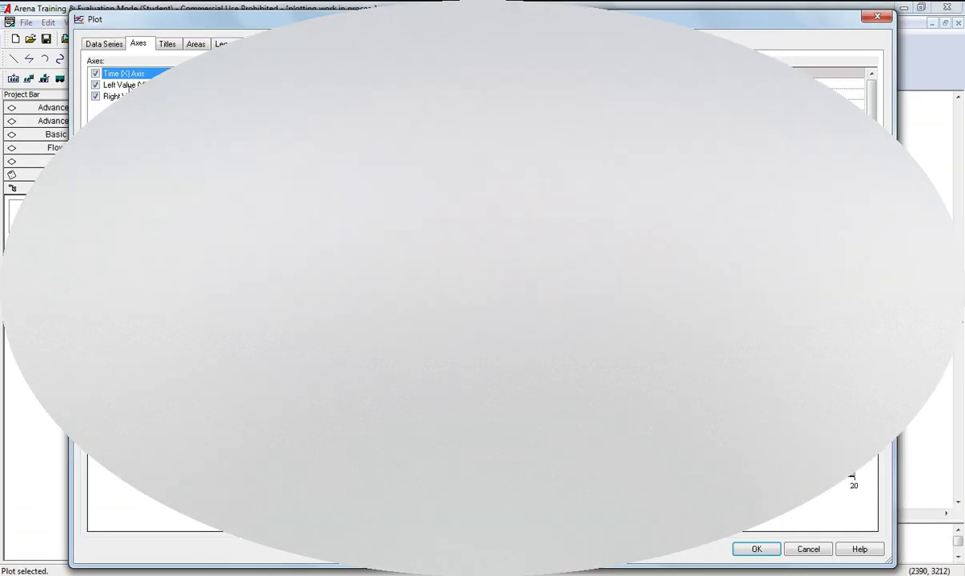
pyautogui.click(136, 96)
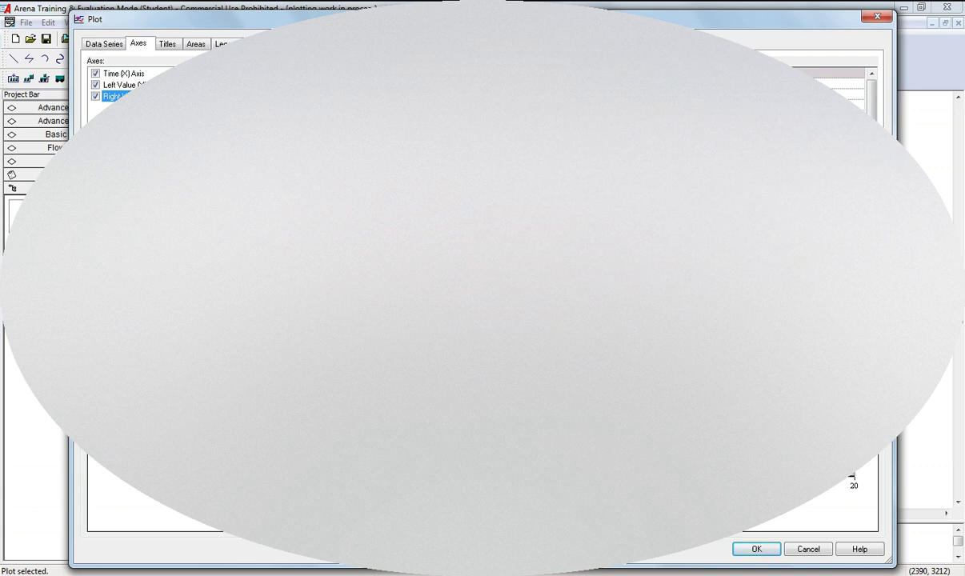
pyautogui.click(170, 45)
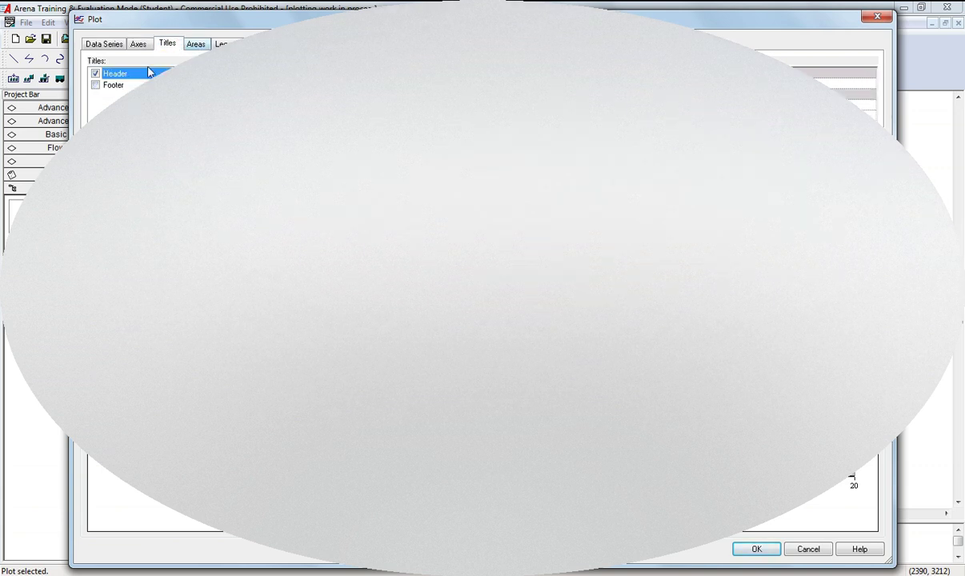
pyautogui.click(221, 44)
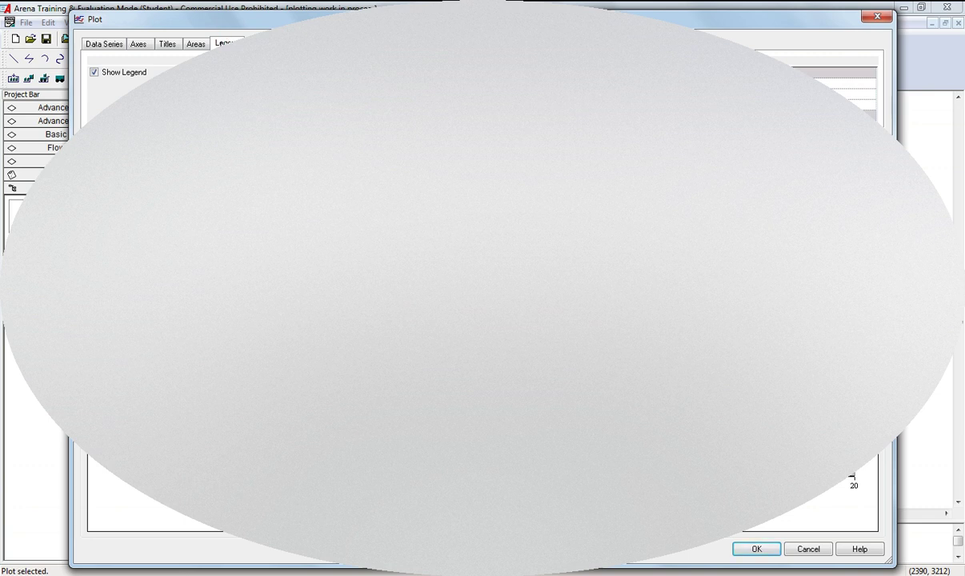
pyautogui.click(139, 44)
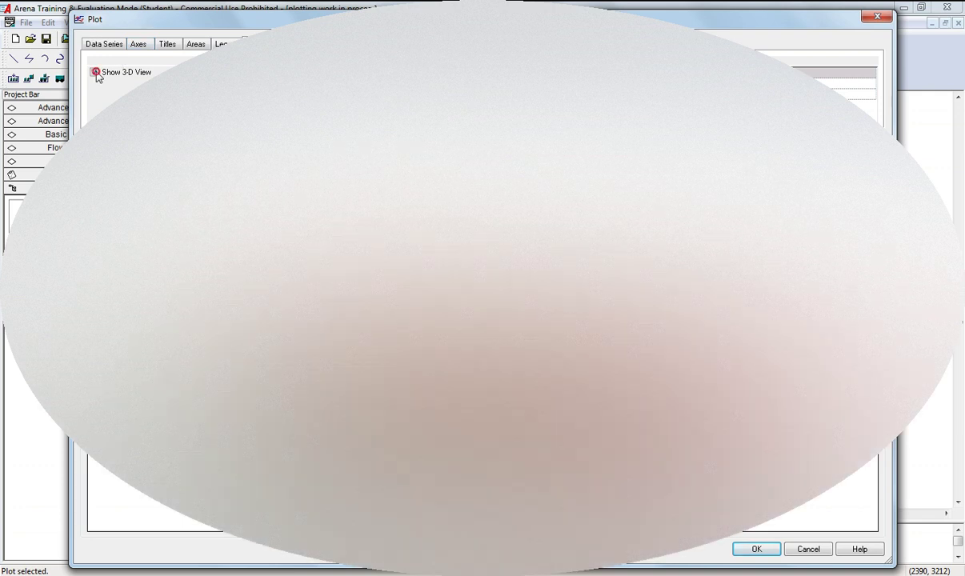
pyautogui.click(95, 72)
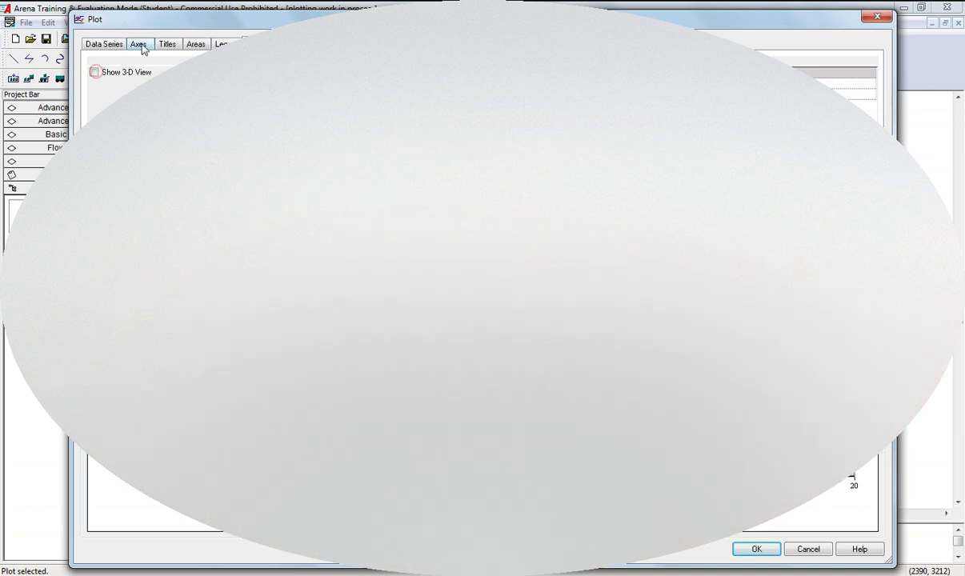
pyautogui.click(135, 46)
# Step: Compare the properties of the two work-in-process data series in the plot settings
pyautogui.click(104, 44)
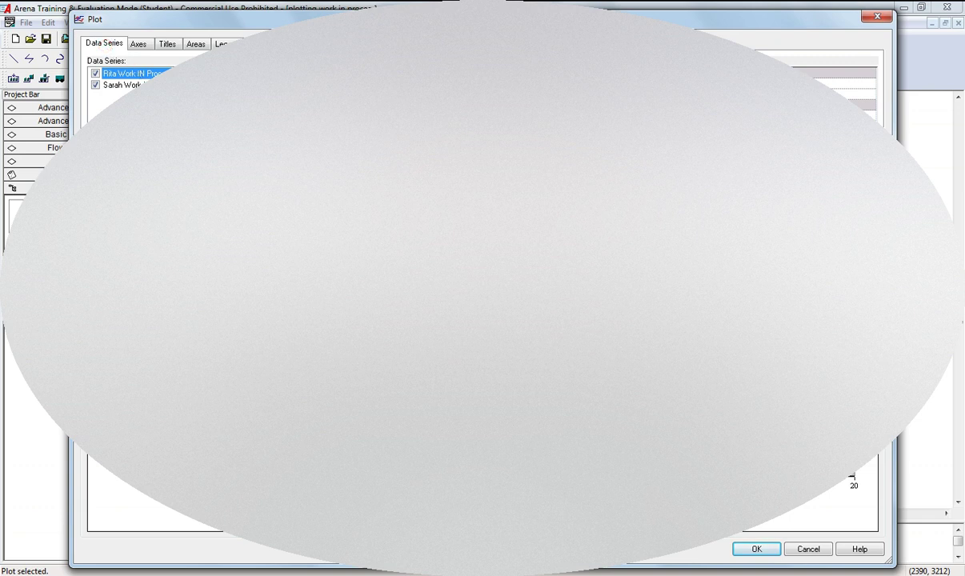
pyautogui.click(114, 85)
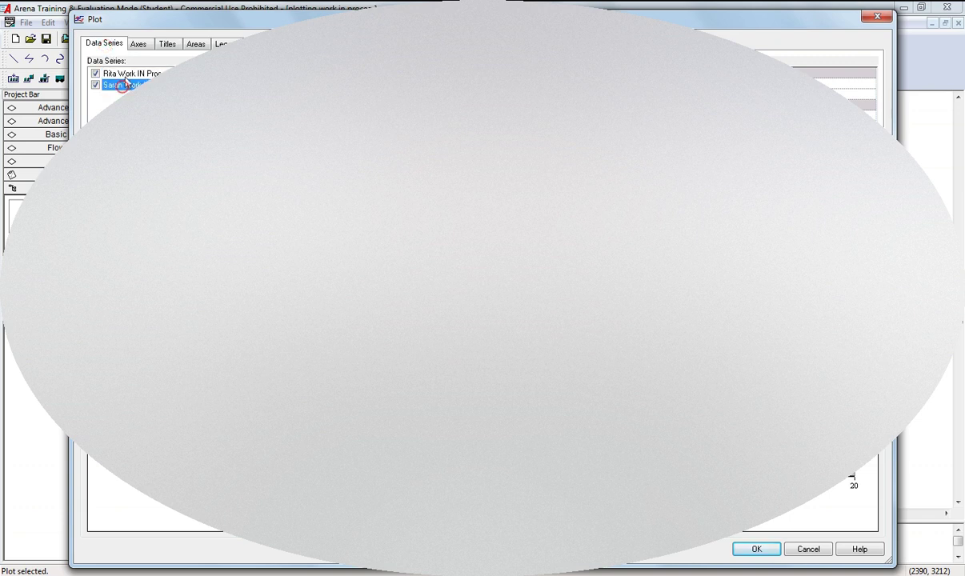
pyautogui.click(125, 73)
pyautogui.click(121, 84)
pyautogui.click(124, 74)
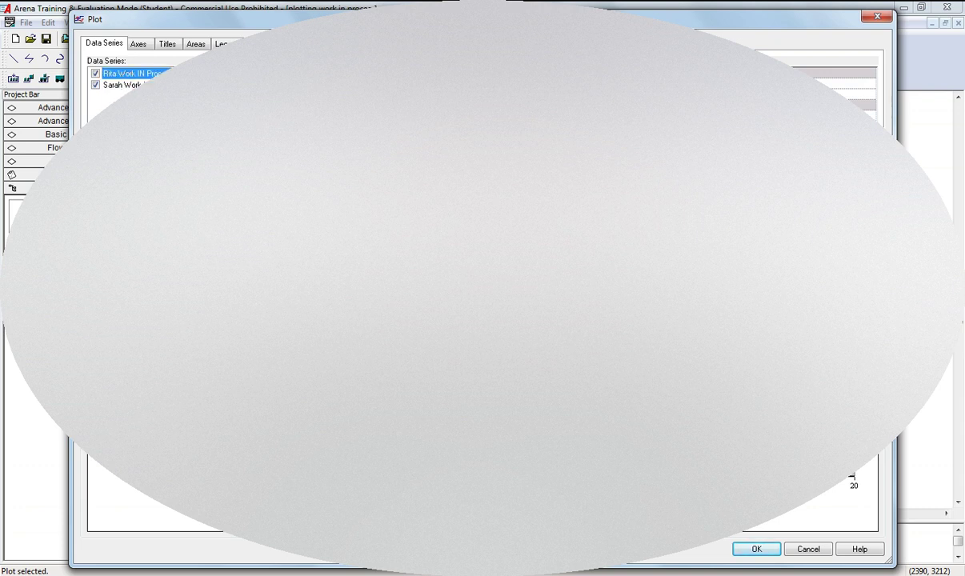
pyautogui.click(133, 84)
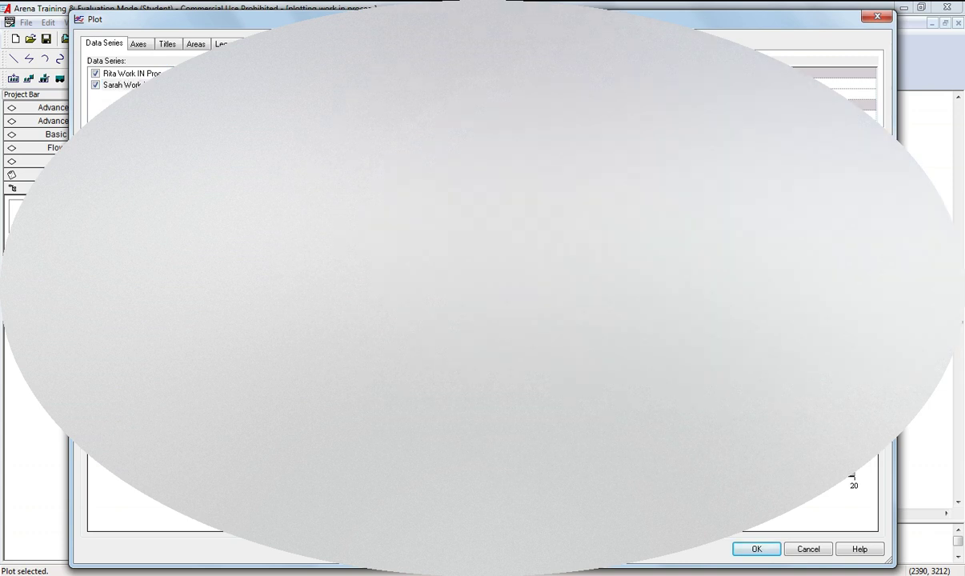
# Step: Confirm the plot settings with both value axes shown, rerun the simulation and end the run
pyautogui.click(757, 549)
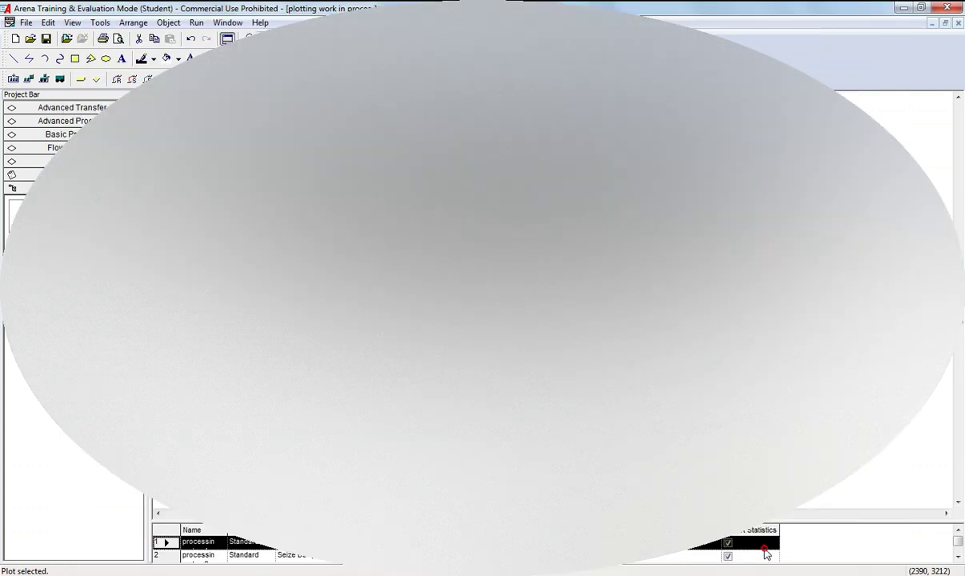
pyautogui.press('F5')
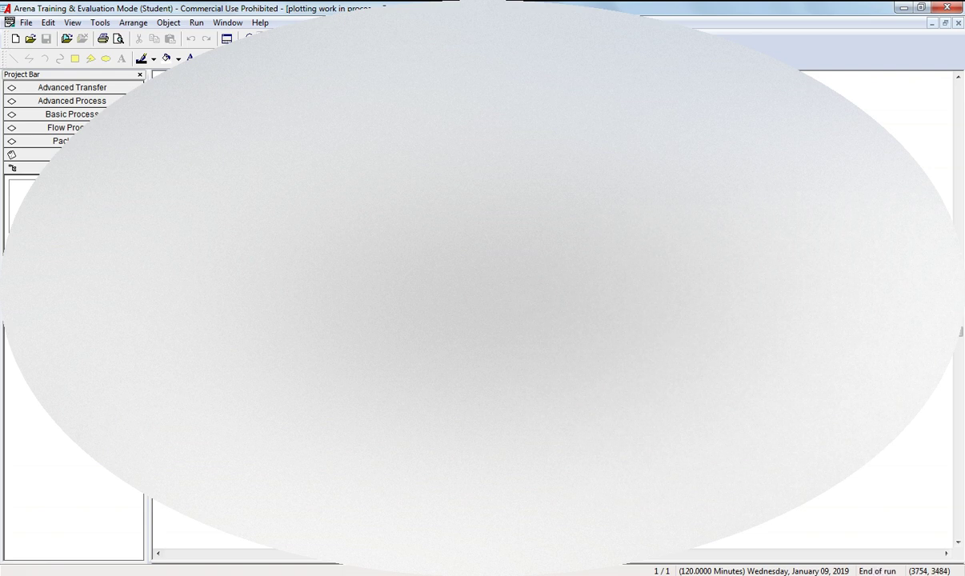
pyautogui.hotkey('alt', 'F5')
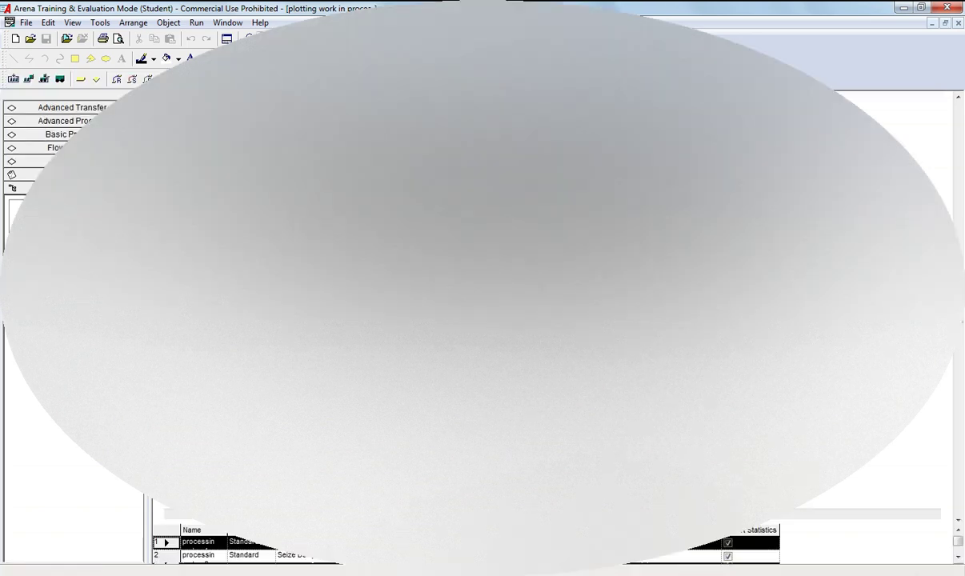